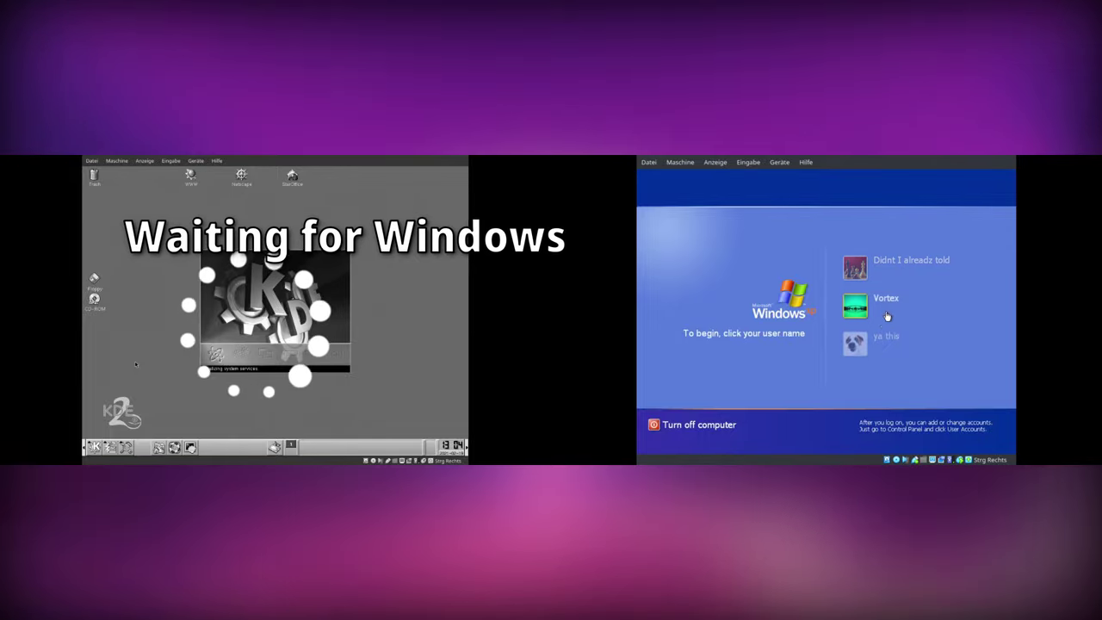
# - Log into the Windows XP user account and show All Programs in the Start menu
pyautogui.click(884, 303)
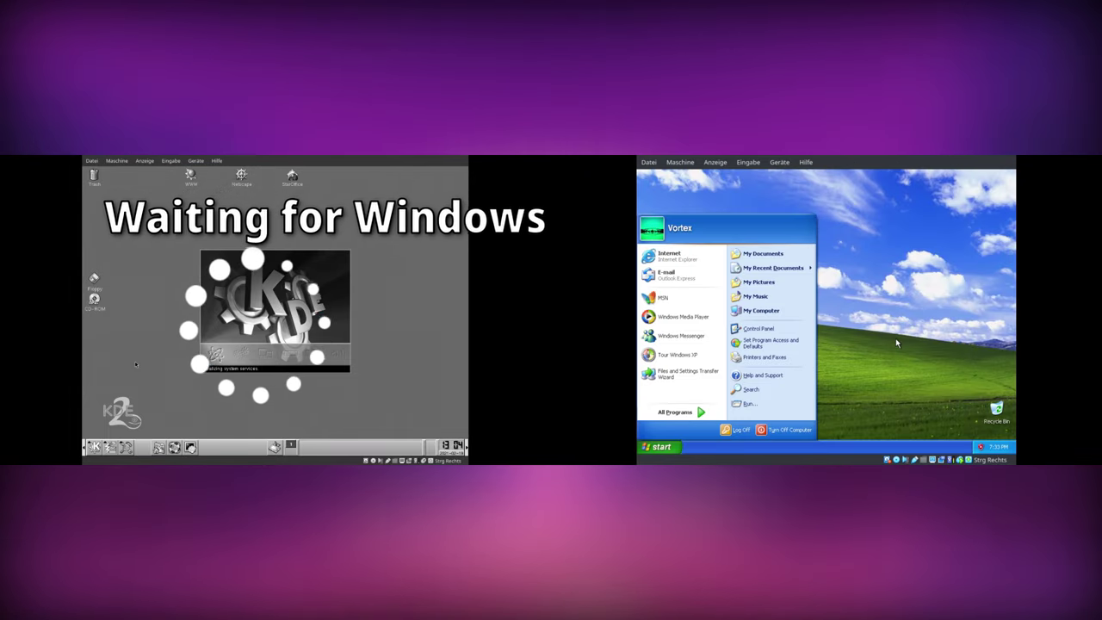
pyautogui.click(895, 343)
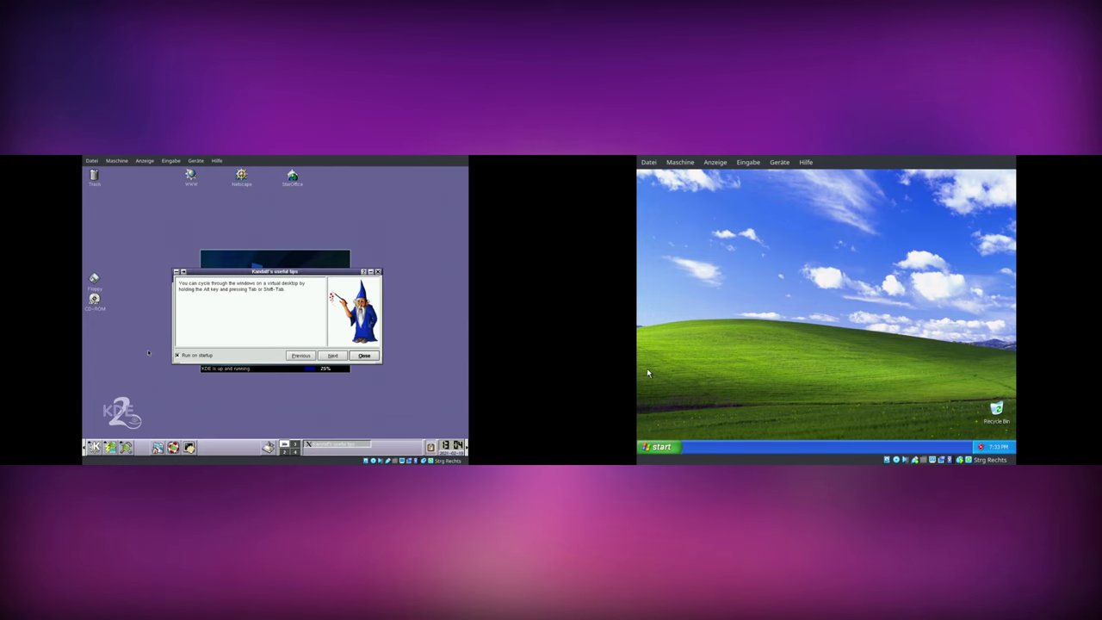
pyautogui.click(660, 446)
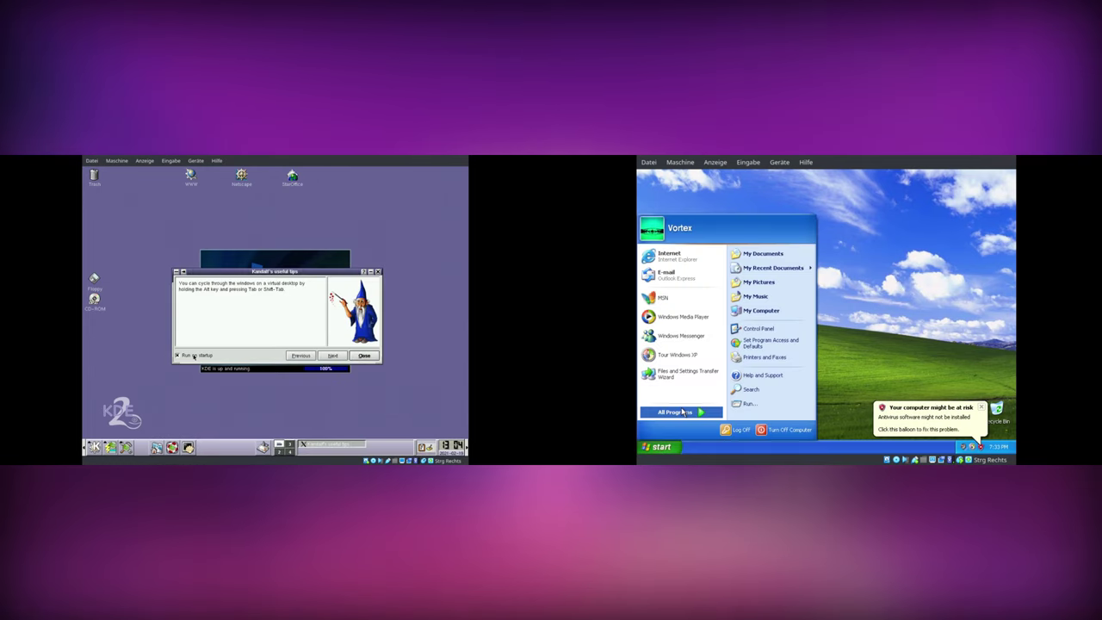
pyautogui.click(683, 412)
# - Launch Paint from Accessories and page through KDE's startup tips
pyautogui.moveTo(752, 315)
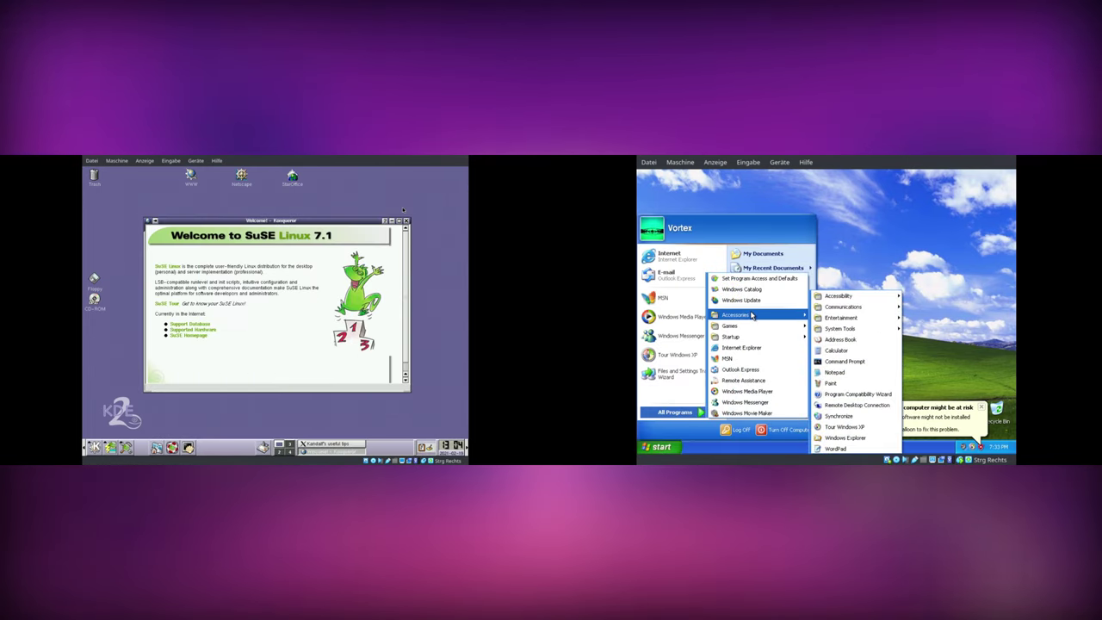
pyautogui.moveTo(839, 300)
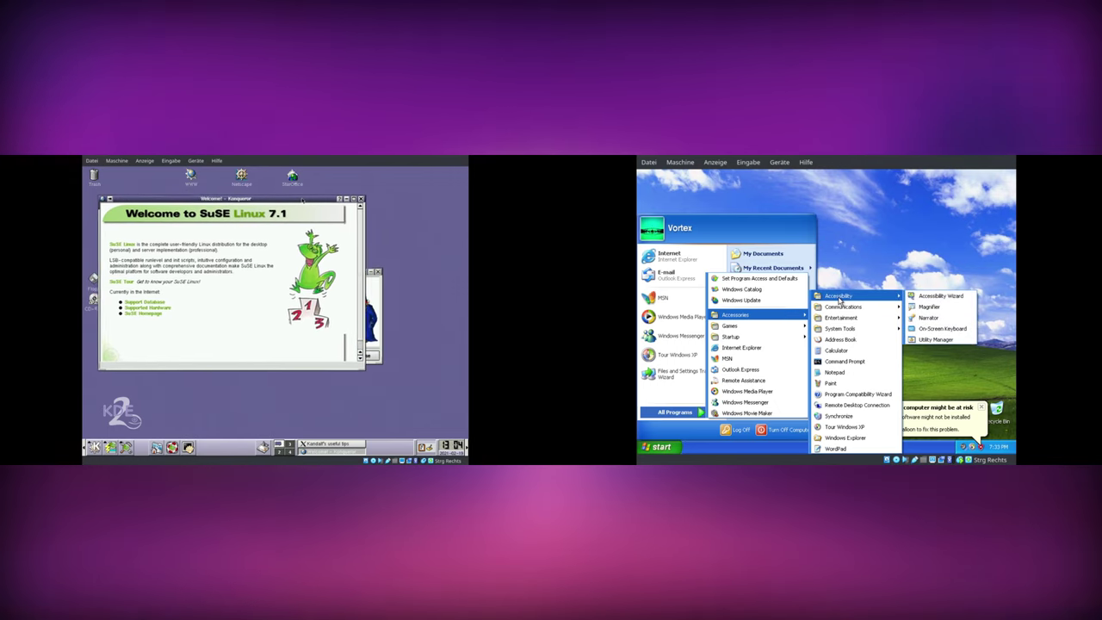
pyautogui.moveTo(840, 321)
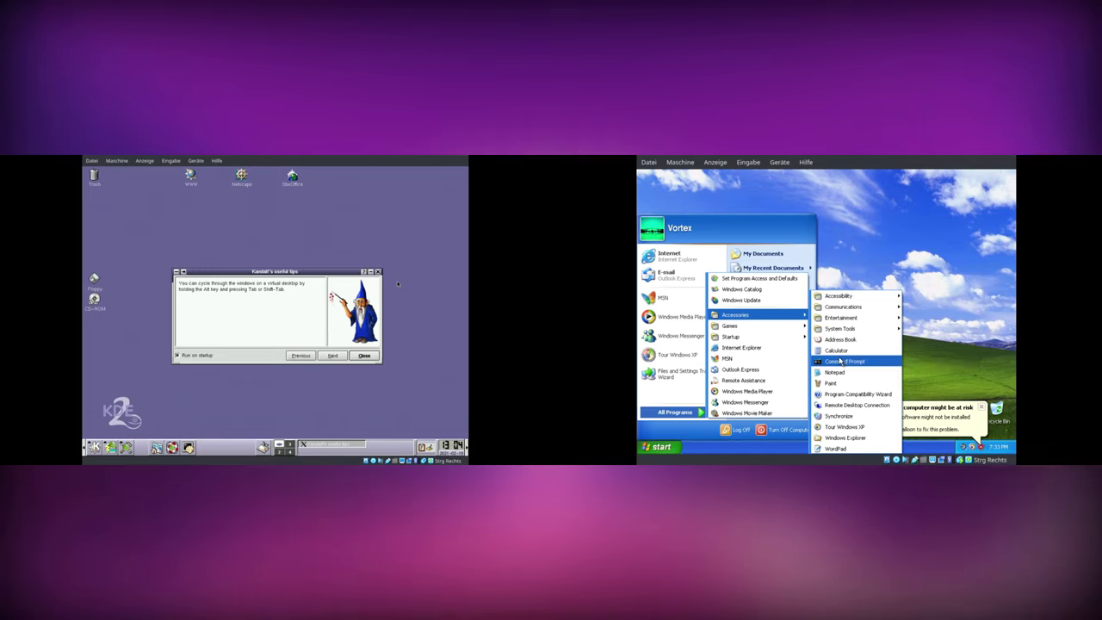
pyautogui.click(328, 355)
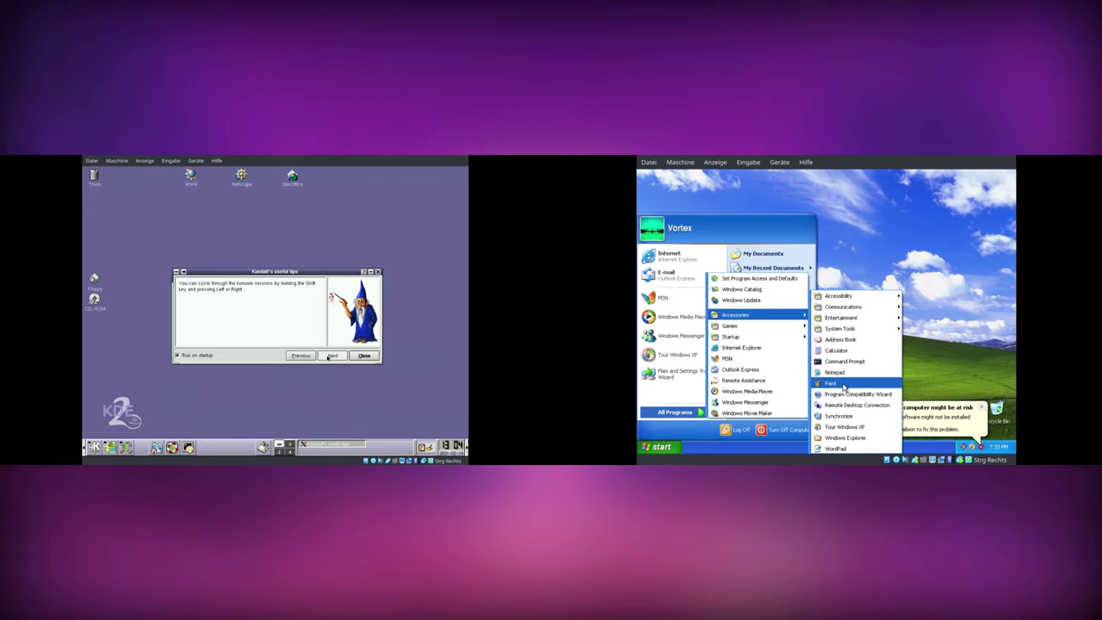
pyautogui.click(843, 386)
pyautogui.click(331, 355)
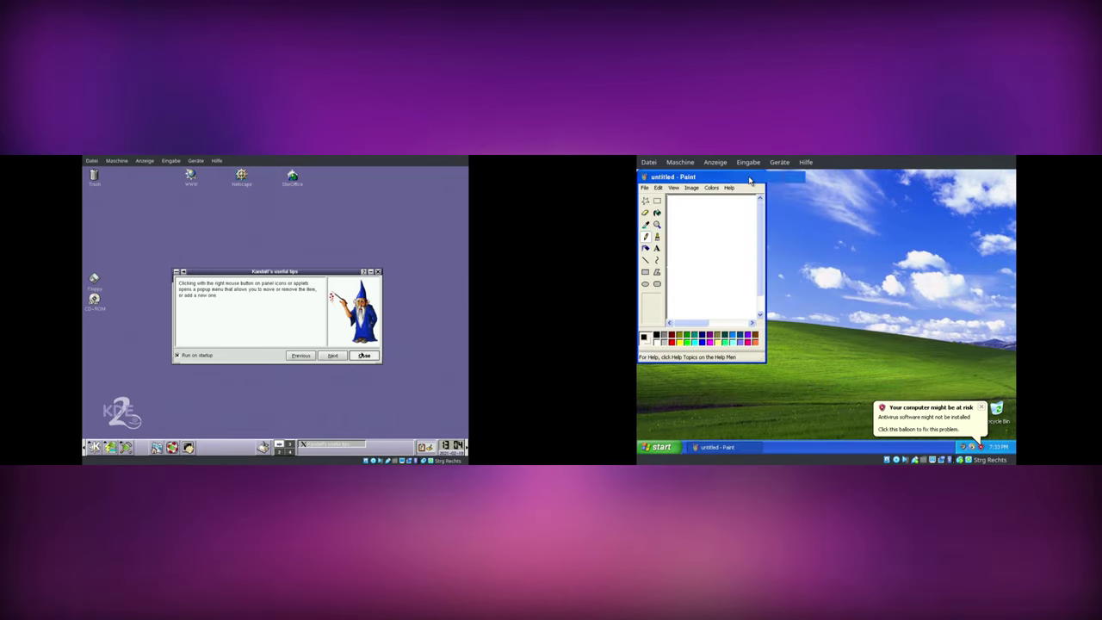
# - Maximise Paint, close the KDE startup tips, and scribble freehand loops on the canvas
pyautogui.click(365, 355)
pyautogui.click(747, 177)
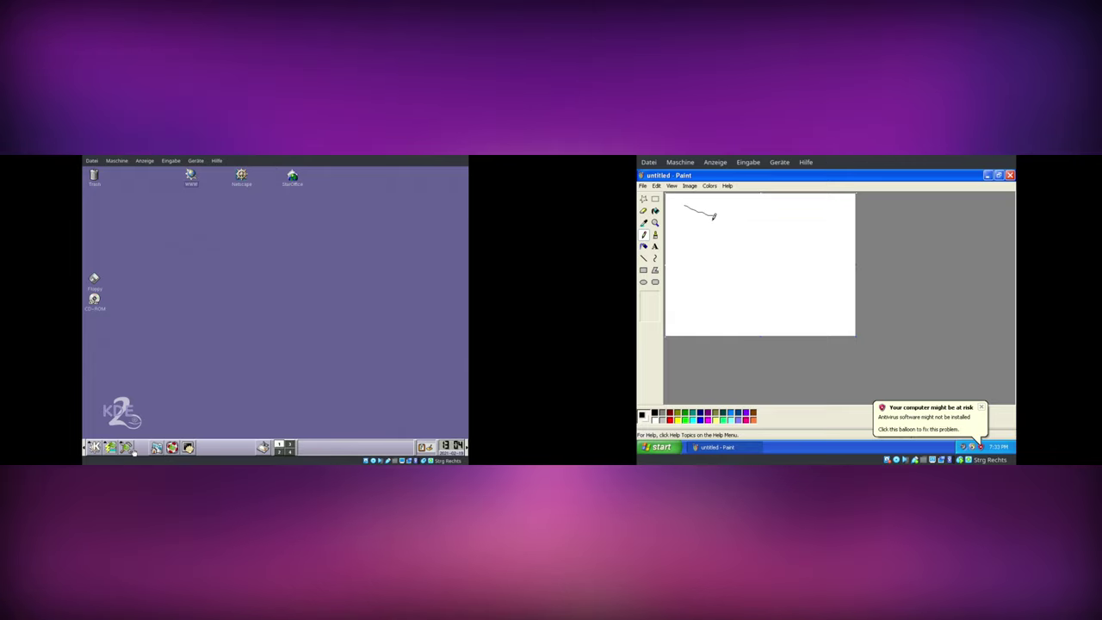
pyautogui.moveTo(748, 243)
pyautogui.mouseDown()
pyautogui.moveTo(727, 254)
pyautogui.moveTo(757, 248)
pyautogui.mouseUp()
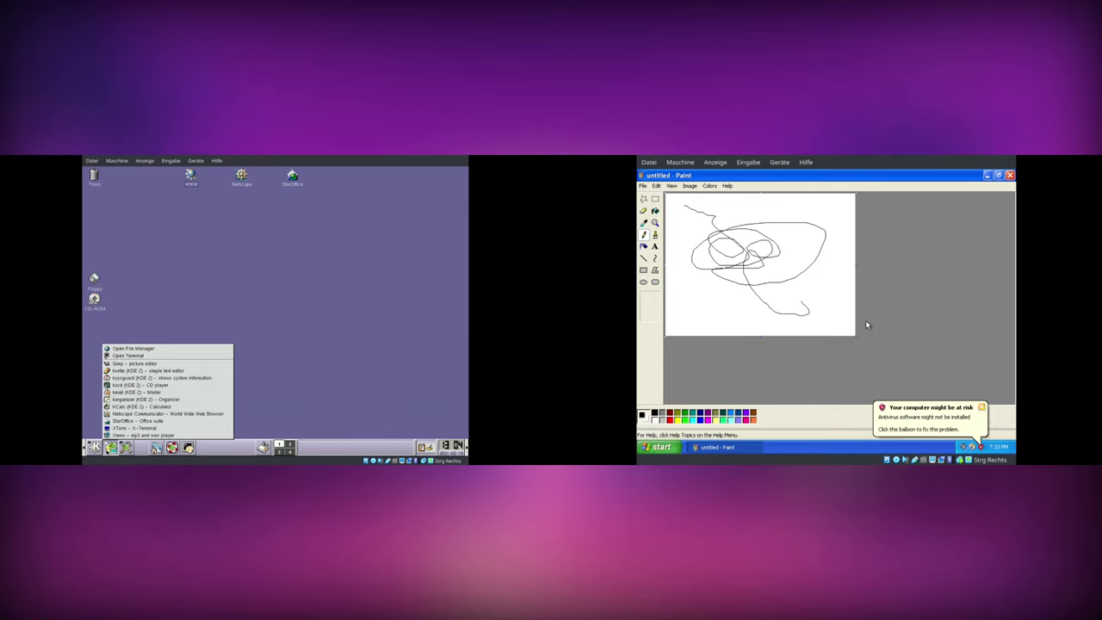
# - Browse the KDE launcher's Preferences menu and dismiss the Windows tour notification
pyautogui.click(94, 447)
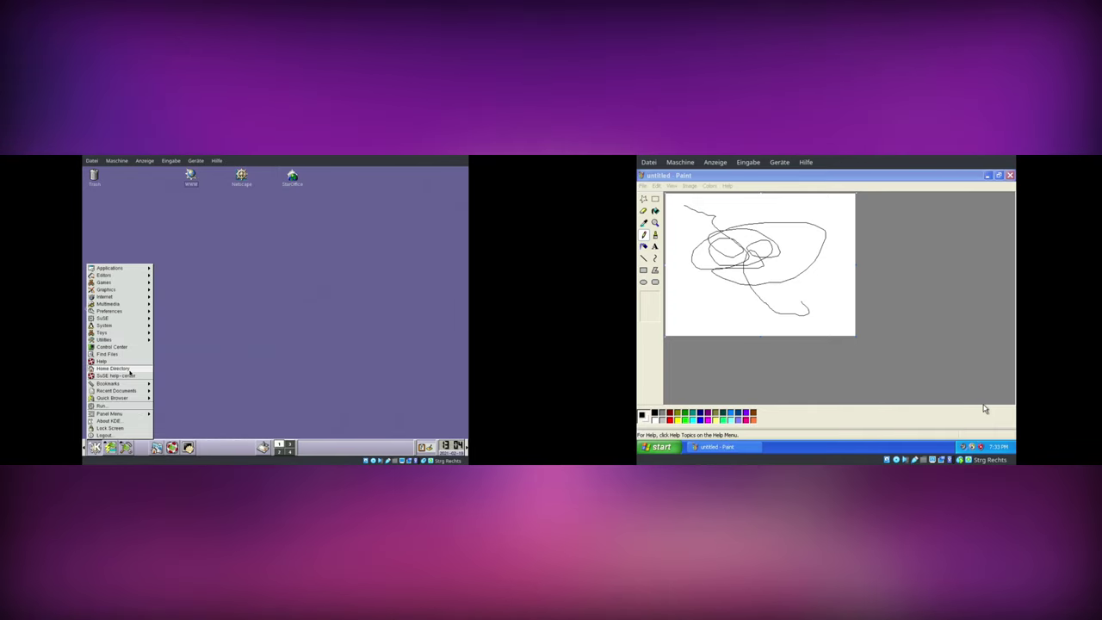
pyautogui.moveTo(109, 311)
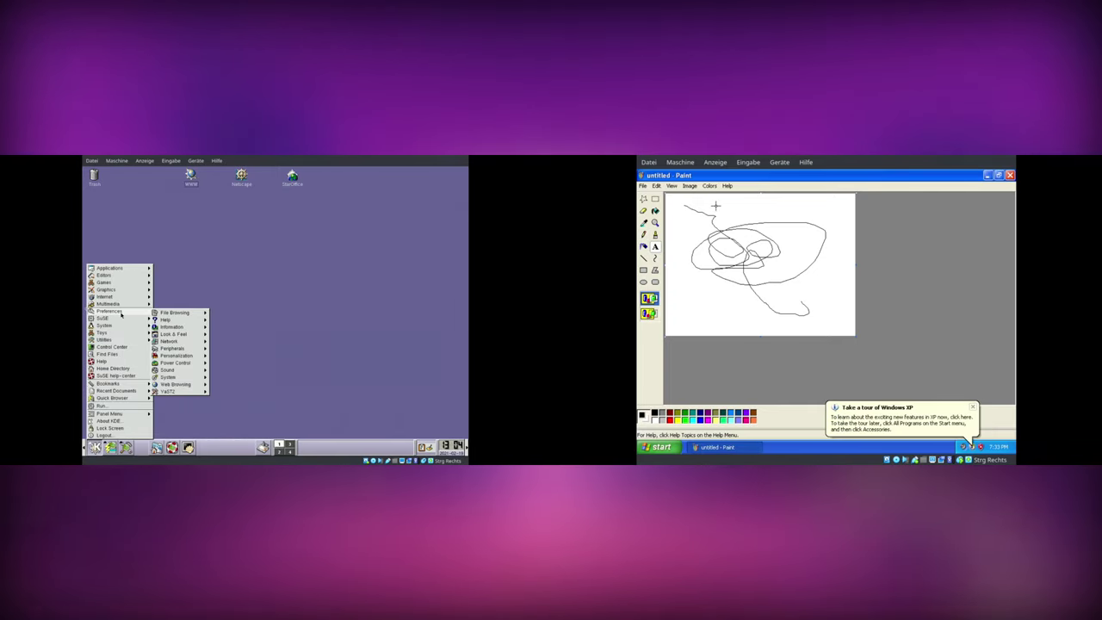
pyautogui.moveTo(197, 330)
pyautogui.moveTo(177, 355)
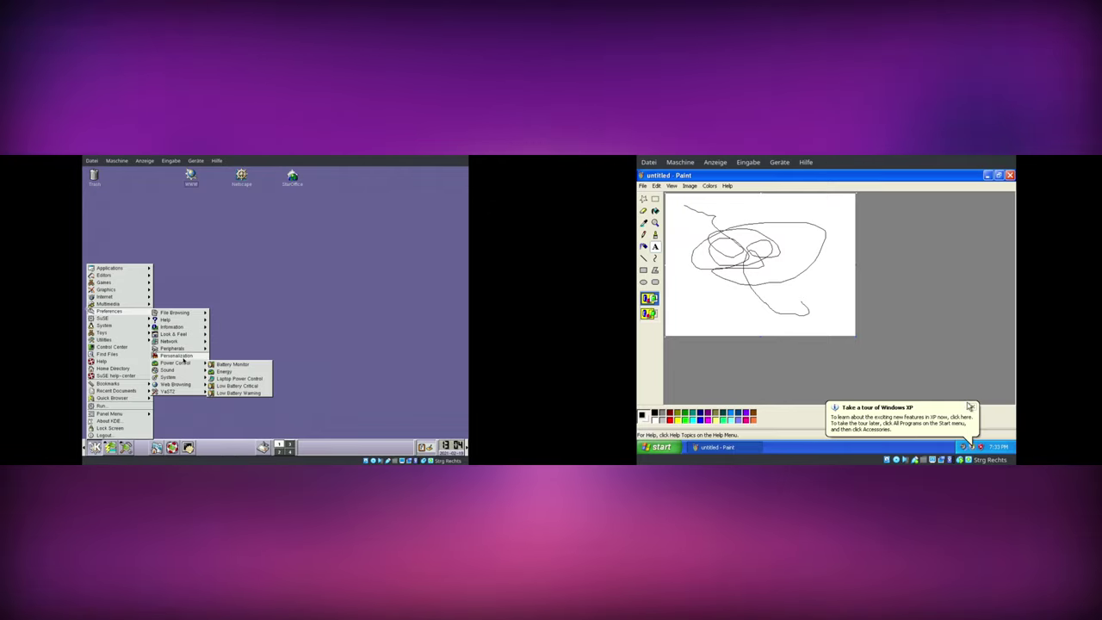
pyautogui.click(971, 408)
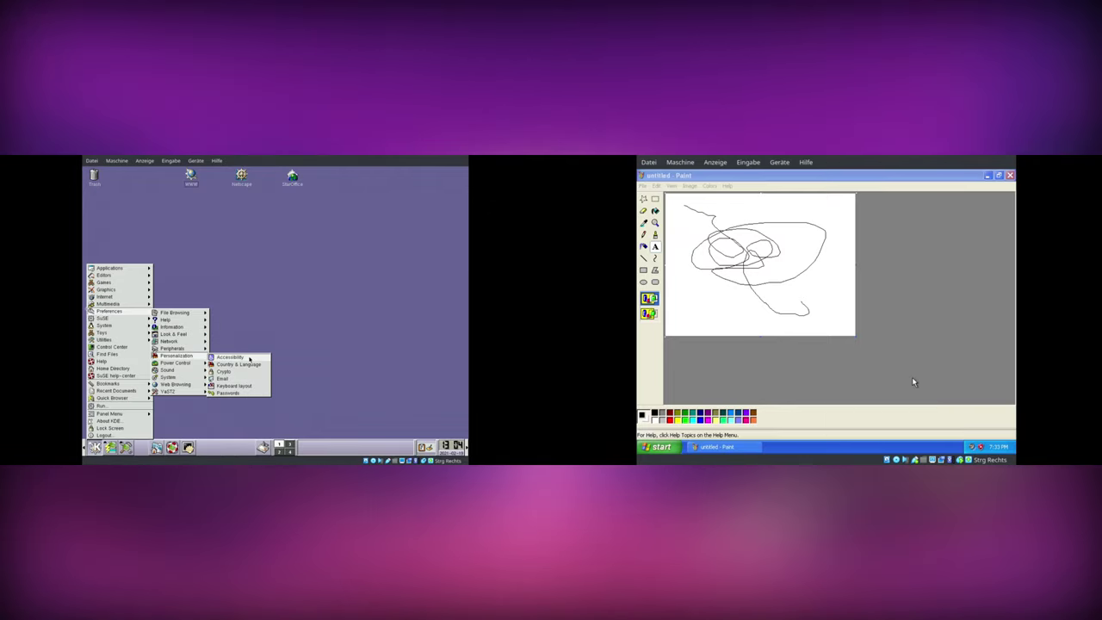
# - Type 'yeye', '2001' and 'vegas' on separate lines in a Paint text box; open KDE's Style settings
pyautogui.click(734, 201)
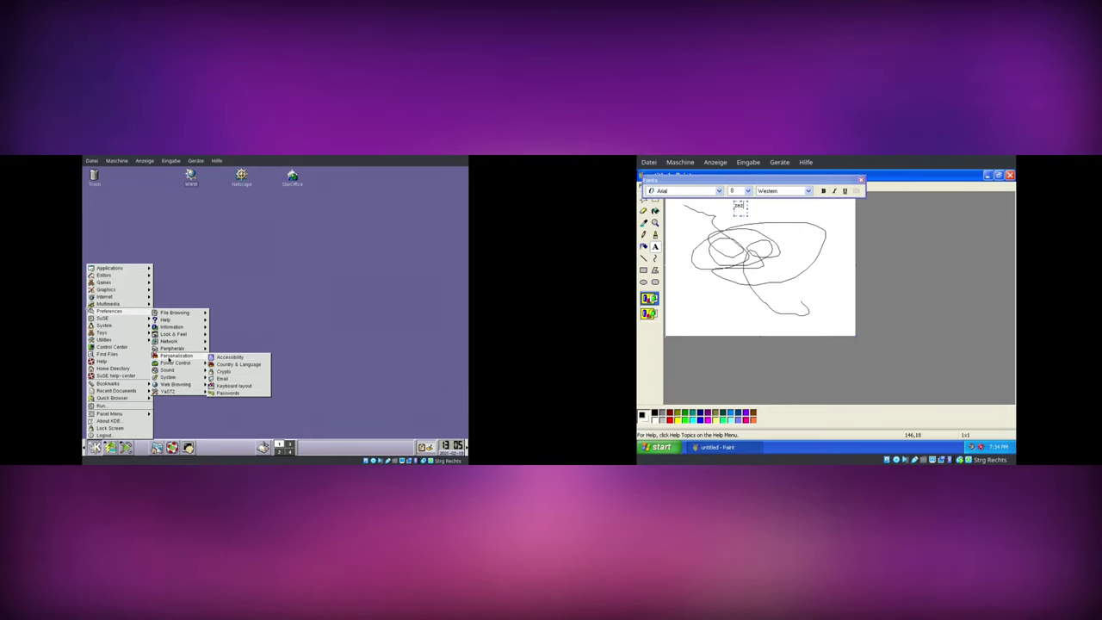
pyautogui.moveTo(177, 334)
pyautogui.write('yeye')
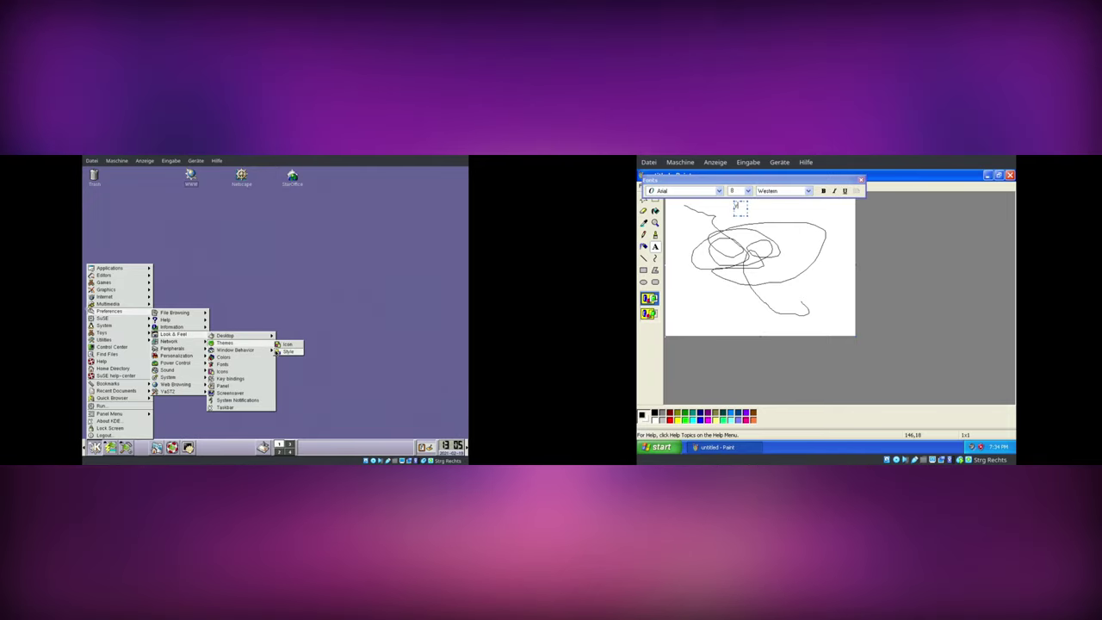
pyautogui.click(288, 351)
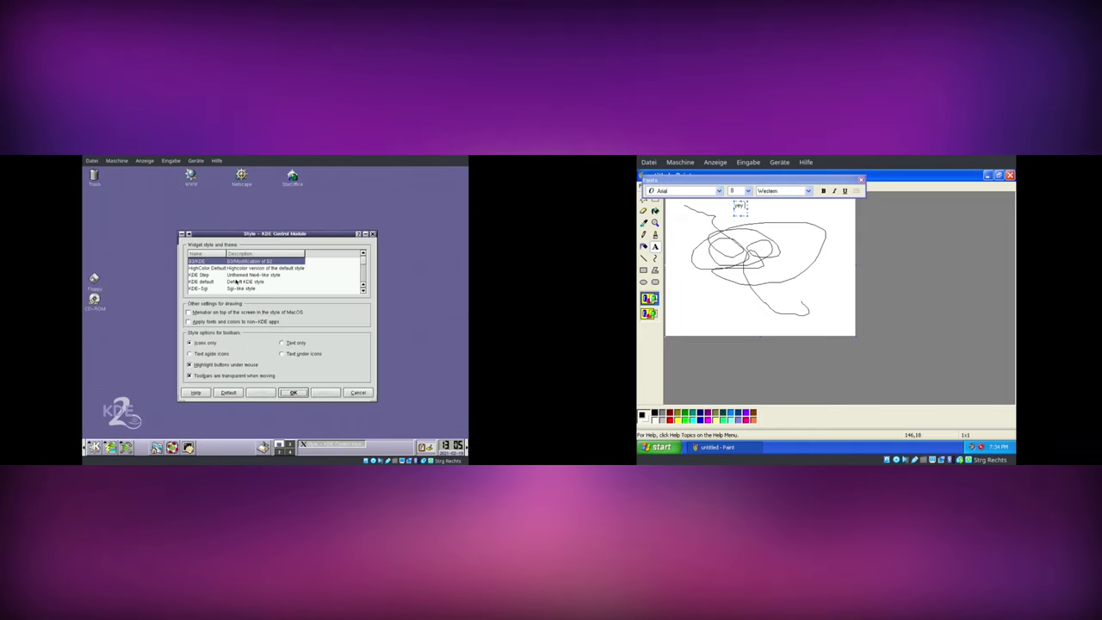
pyautogui.press('Return')
pyautogui.write('200')
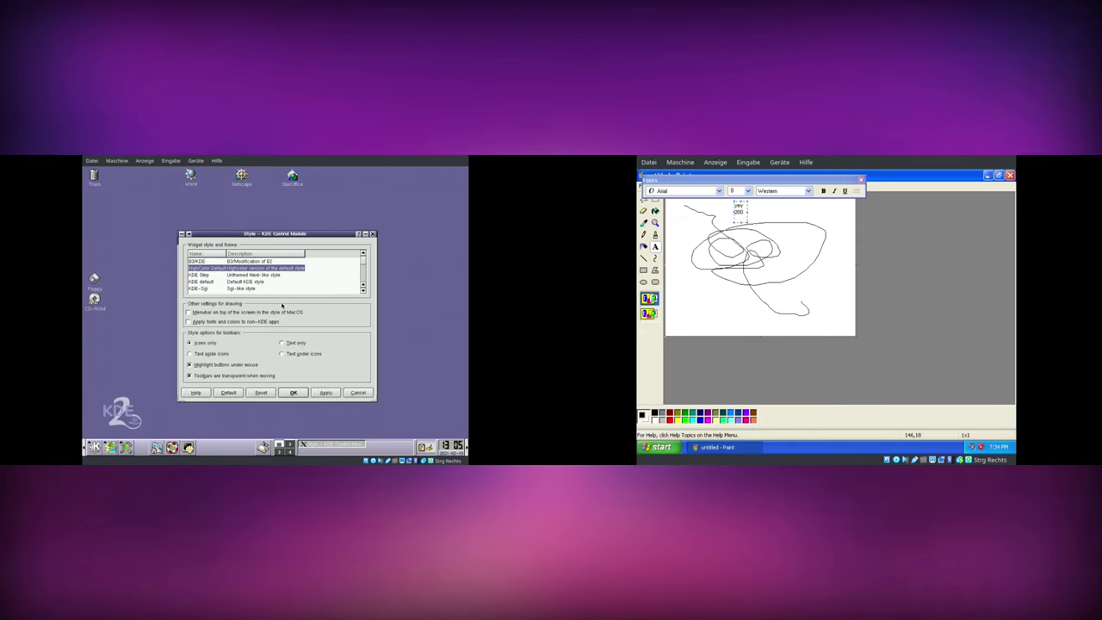
pyautogui.write('1')
pyautogui.press('Return')
pyautogui.write('vegas')
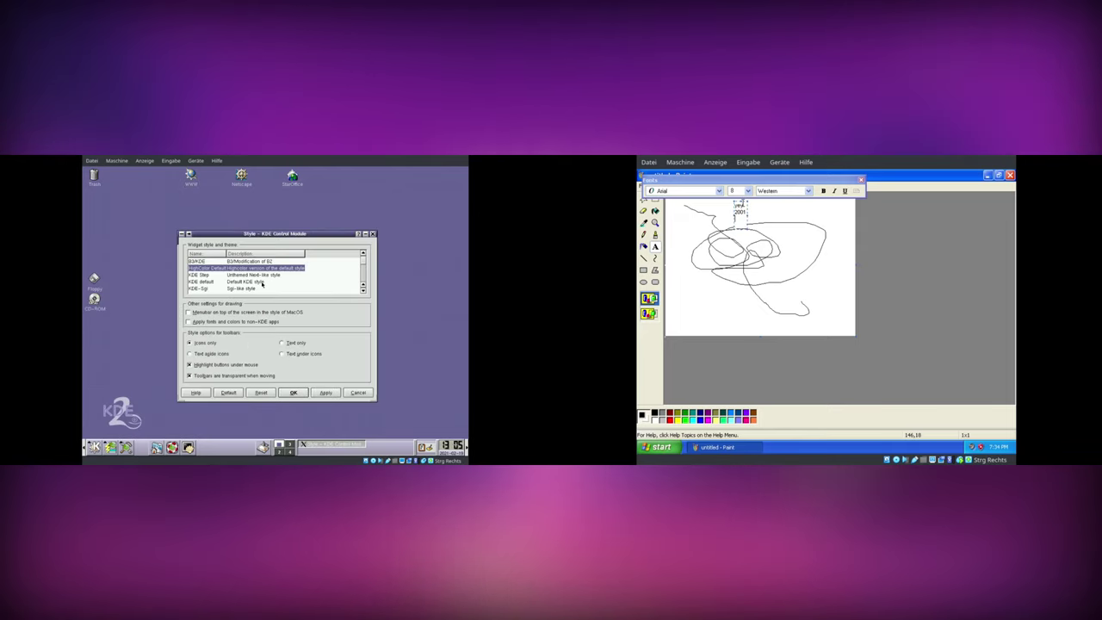
# - Choose the KDE default widget style, apply it and close the settings
pyautogui.click(258, 282)
pyautogui.click(325, 393)
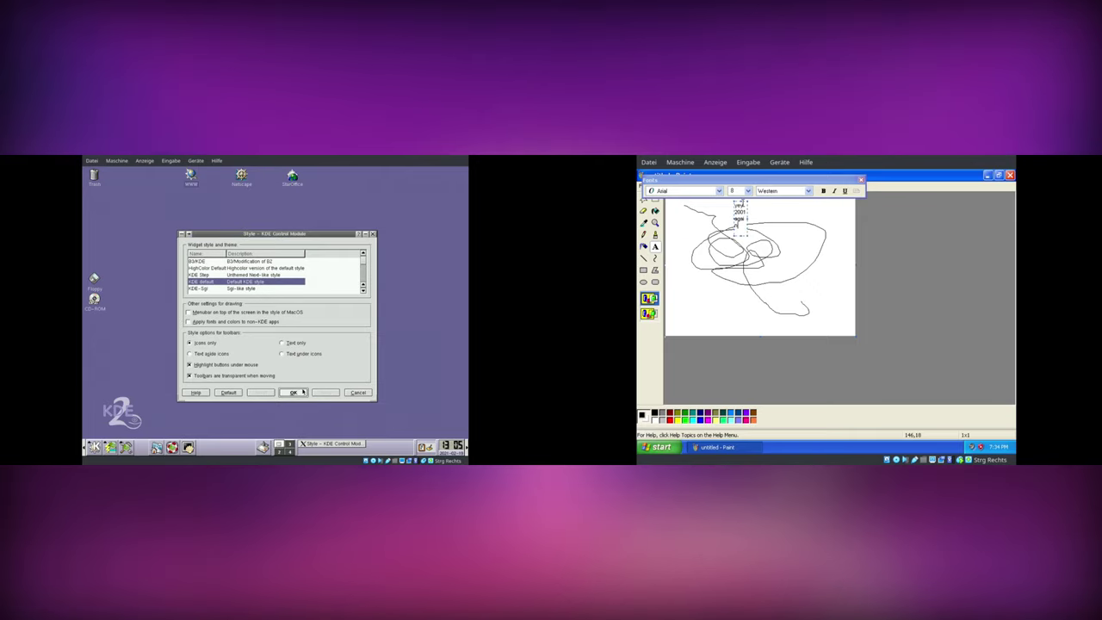
pyautogui.click(302, 392)
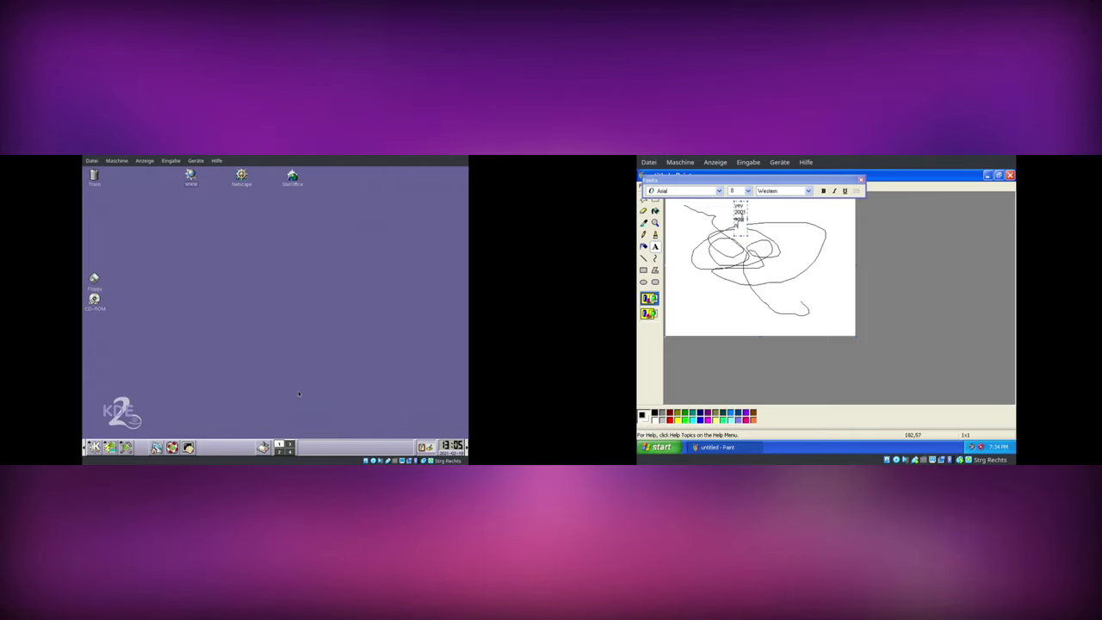
# - Move the Paint text lower on the canvas and open KDE's icon theme settings
pyautogui.click(94, 446)
pyautogui.moveTo(748, 222); pyautogui.dragTo(763, 272)
pyautogui.moveTo(118, 342)
pyautogui.moveTo(110, 311)
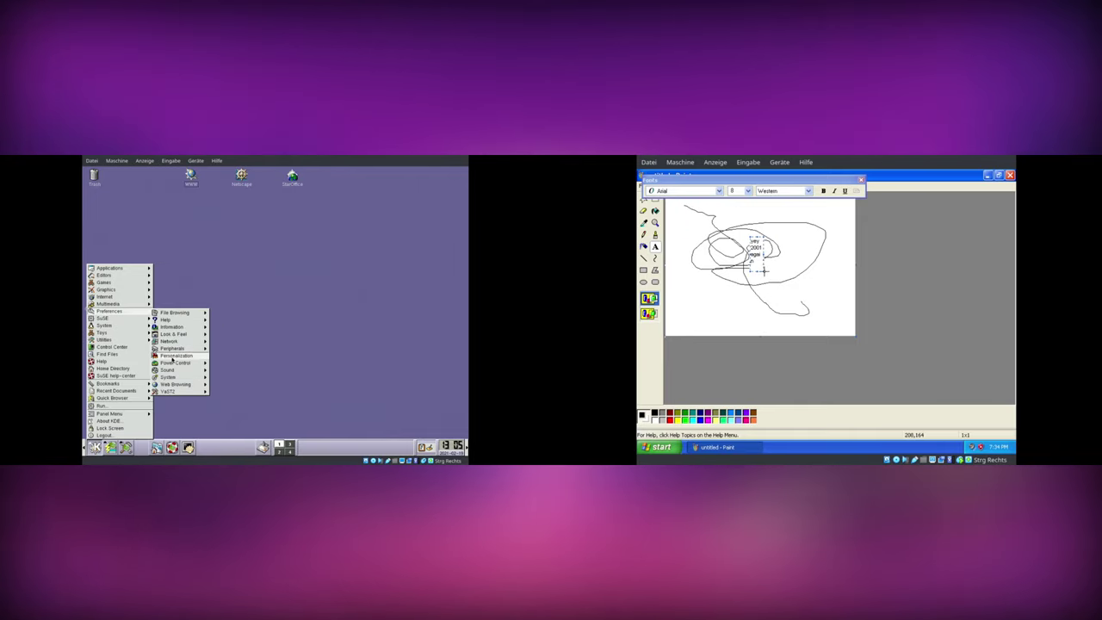
pyautogui.moveTo(172, 357)
pyautogui.rightClick(758, 196)
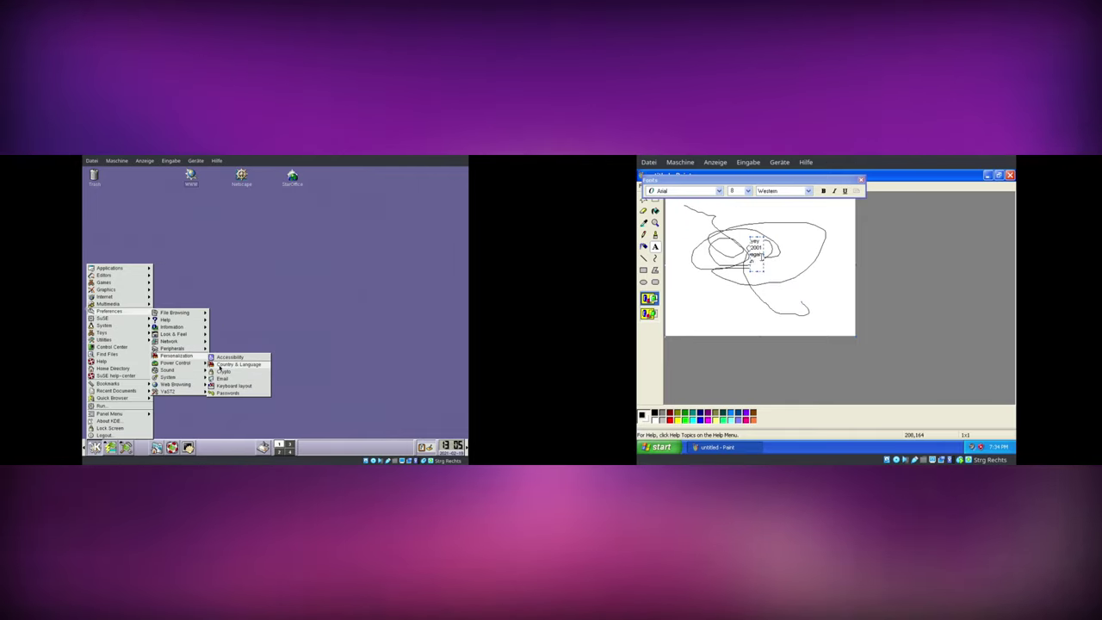
pyautogui.moveTo(181, 335)
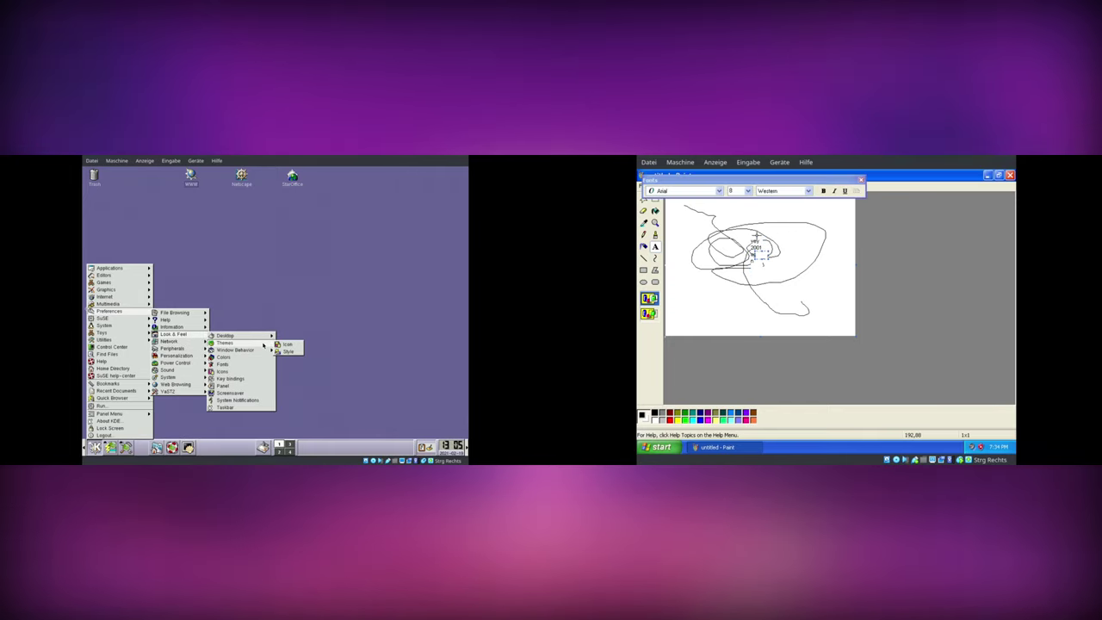
pyautogui.click(737, 309)
# - Close Paint without saving the drawing and list all installed XP programs
pyautogui.click(286, 344)
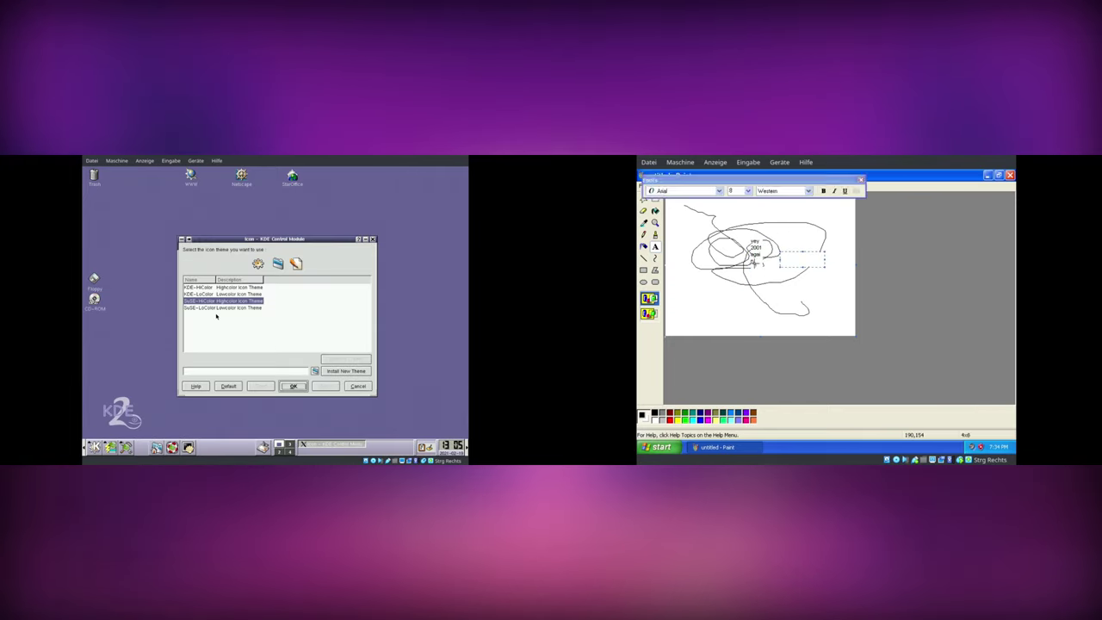
pyautogui.moveTo(769, 247); pyautogui.dragTo(790, 256)
pyautogui.click(1011, 176)
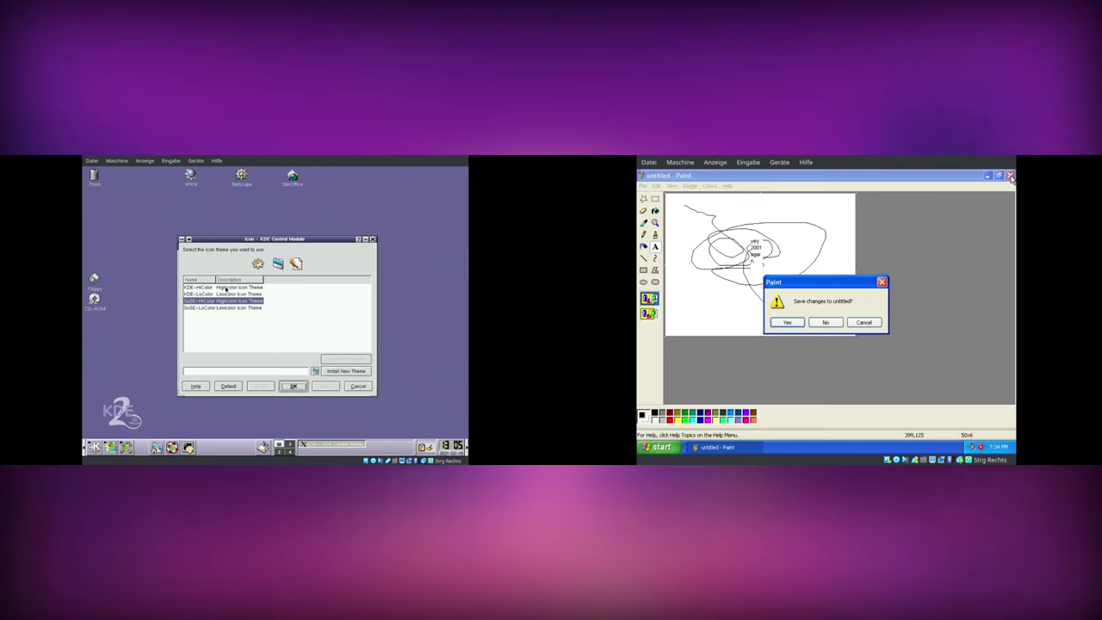
pyautogui.click(824, 322)
pyautogui.click(662, 447)
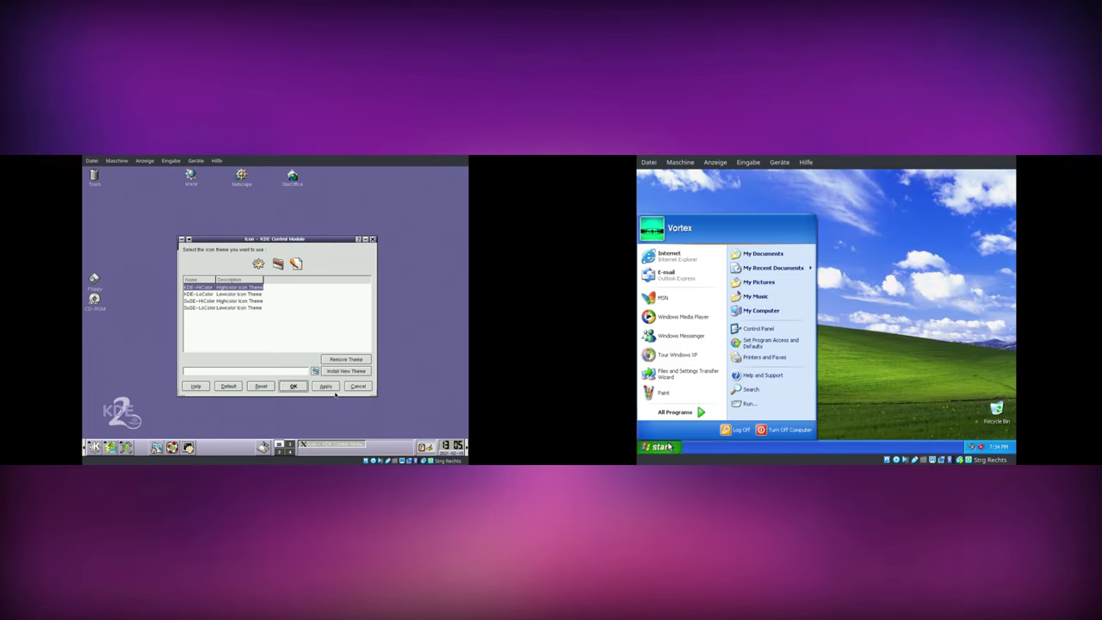
pyautogui.moveTo(687, 417)
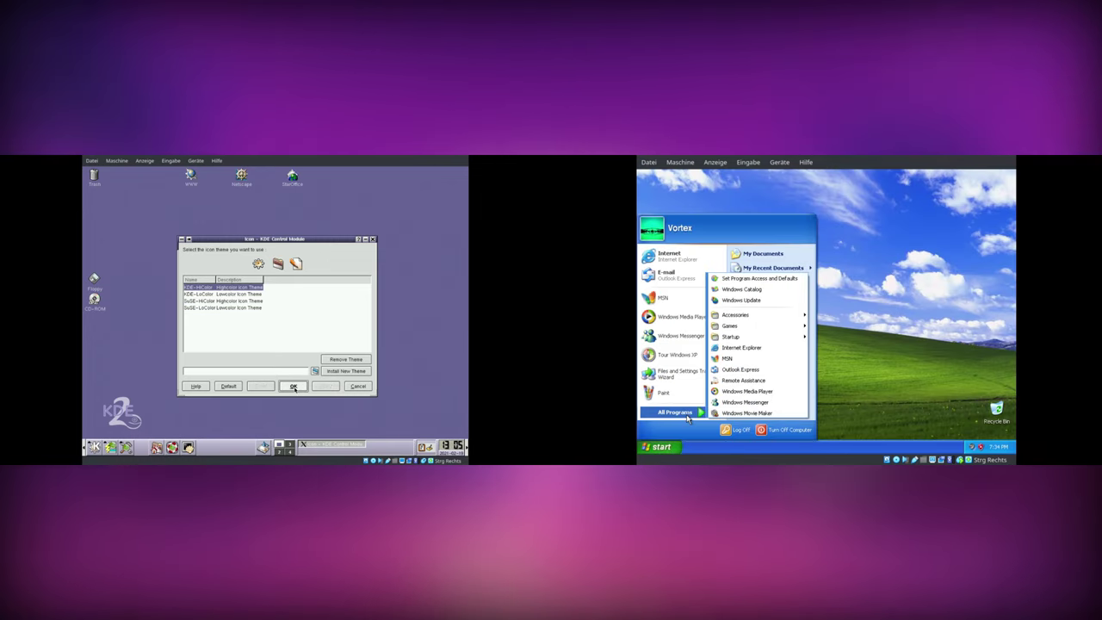
pyautogui.click(293, 386)
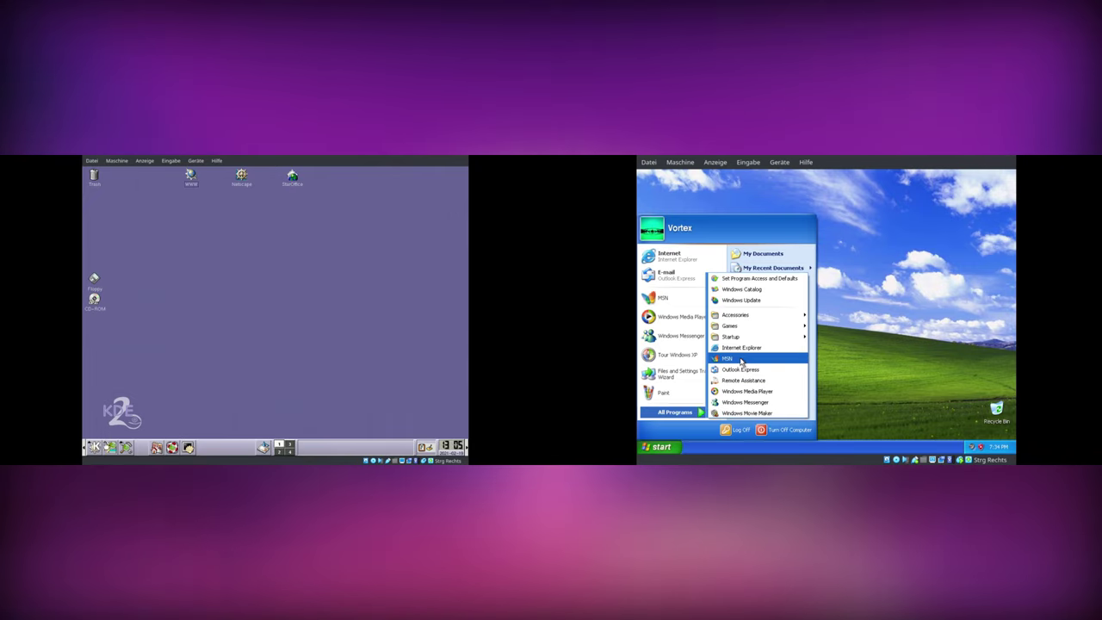
# - Browse the KDE Preferences menu, close the XP Start menu, and bring up the XP desktop's context menu
pyautogui.hotkey('alt', 'F1')
pyautogui.moveTo(737, 327)
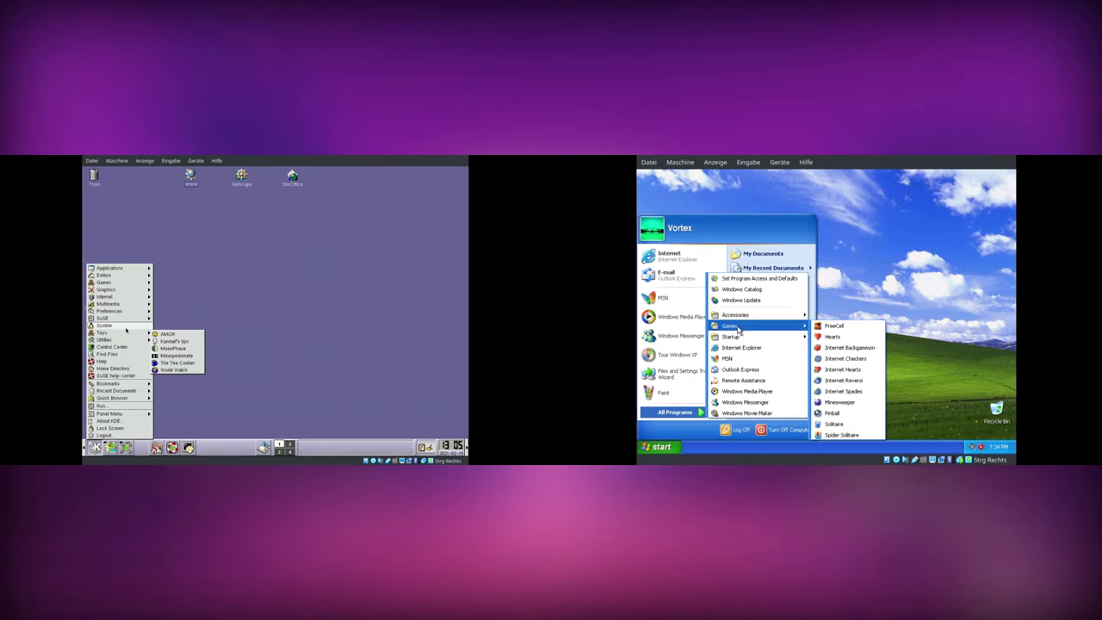
pyautogui.moveTo(127, 306)
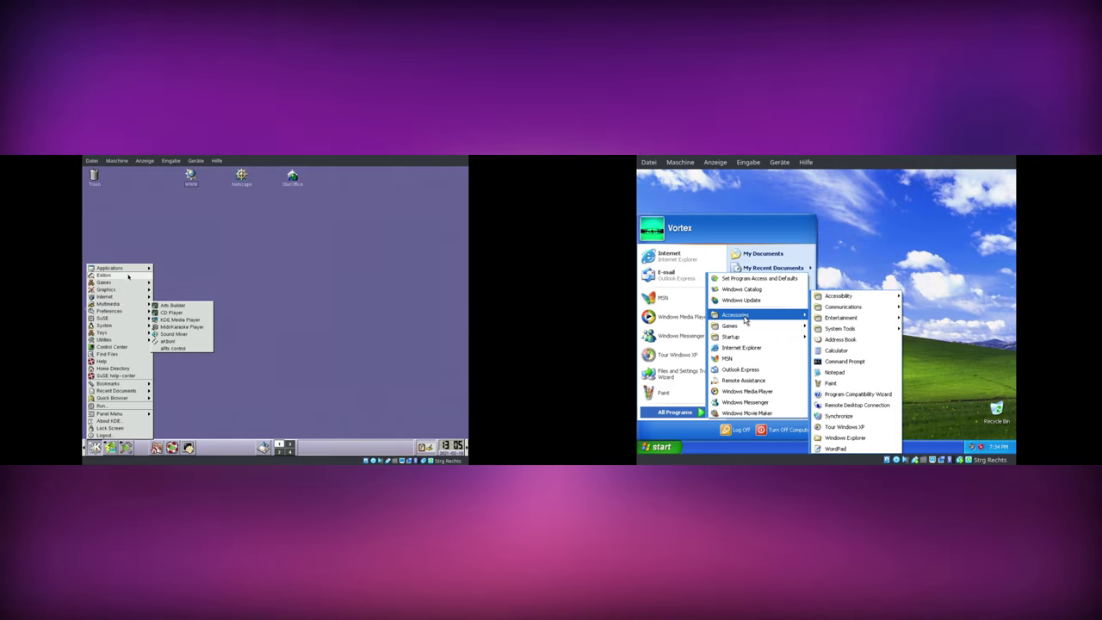
pyautogui.moveTo(126, 270)
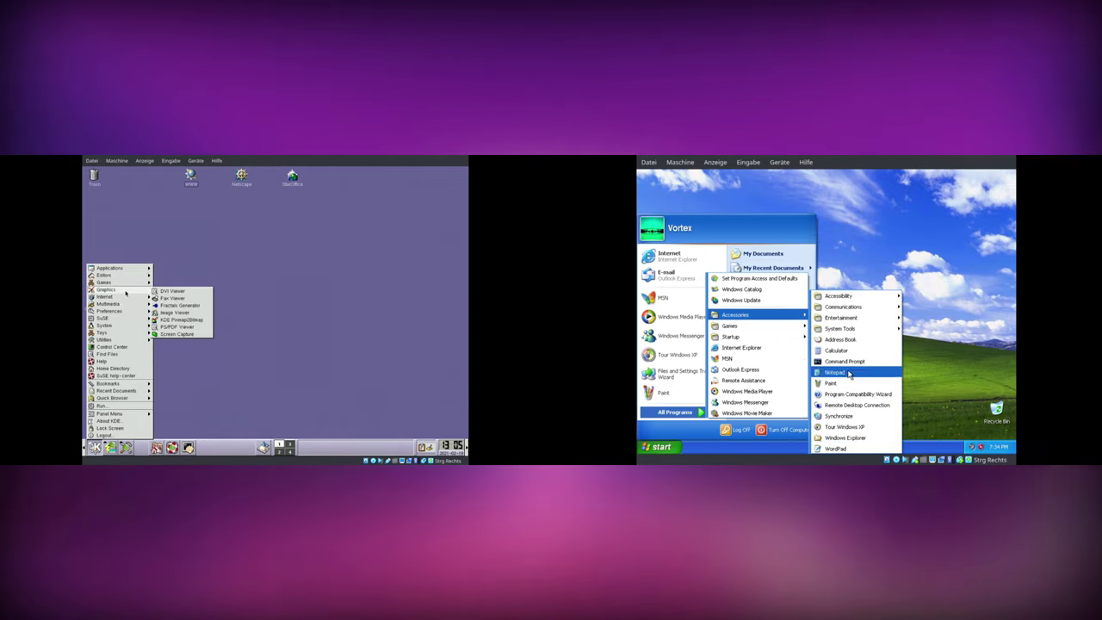
pyautogui.moveTo(849, 318)
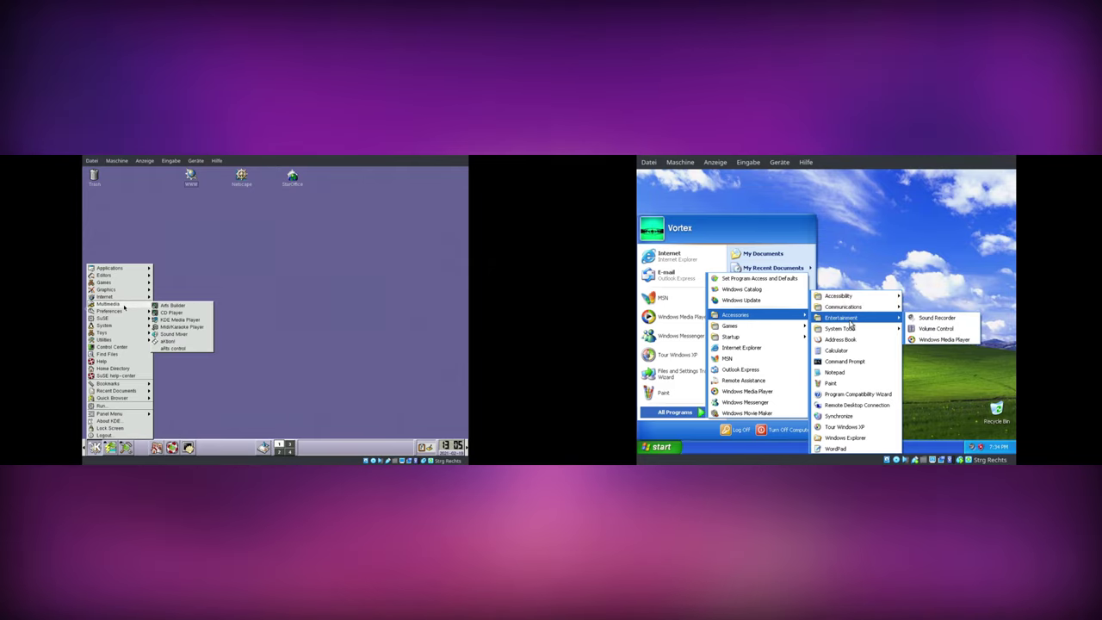
pyautogui.moveTo(163, 313)
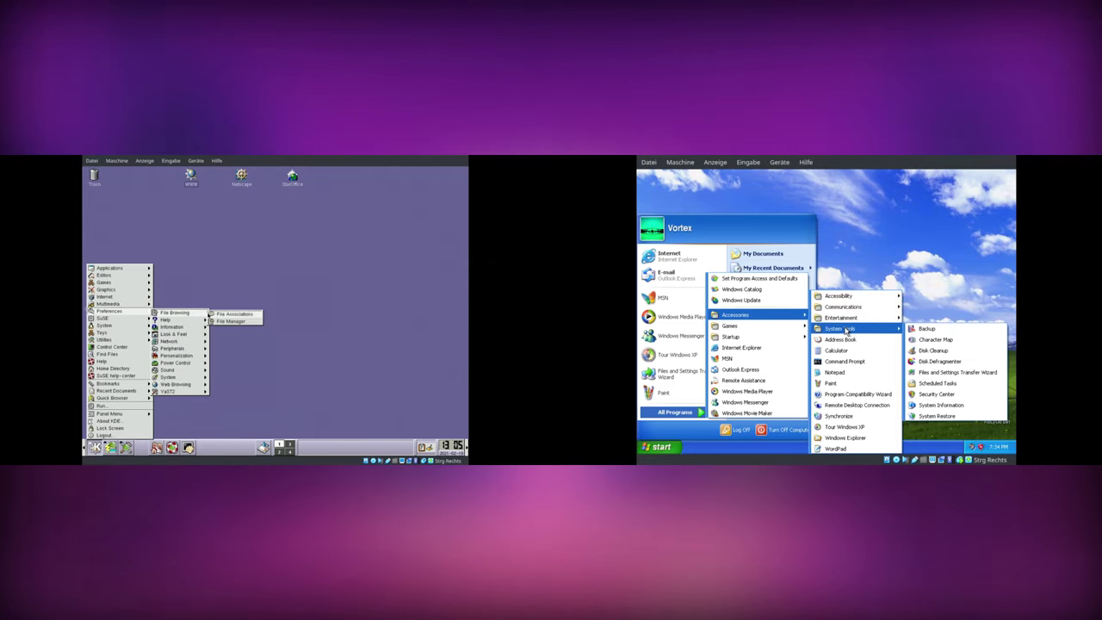
pyautogui.moveTo(181, 334)
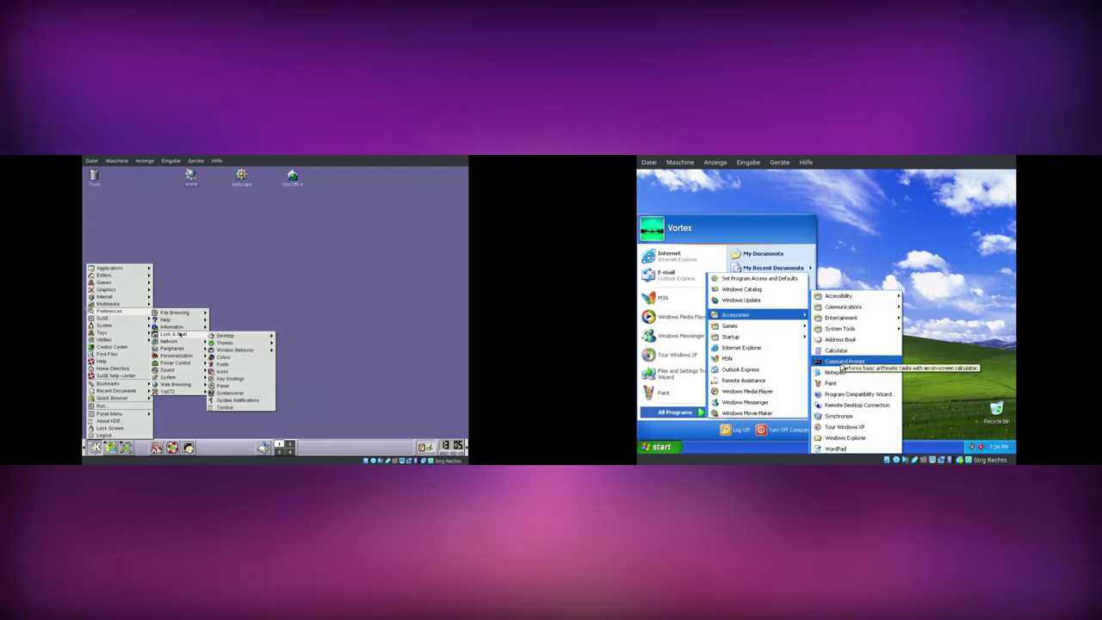
pyautogui.click(870, 248)
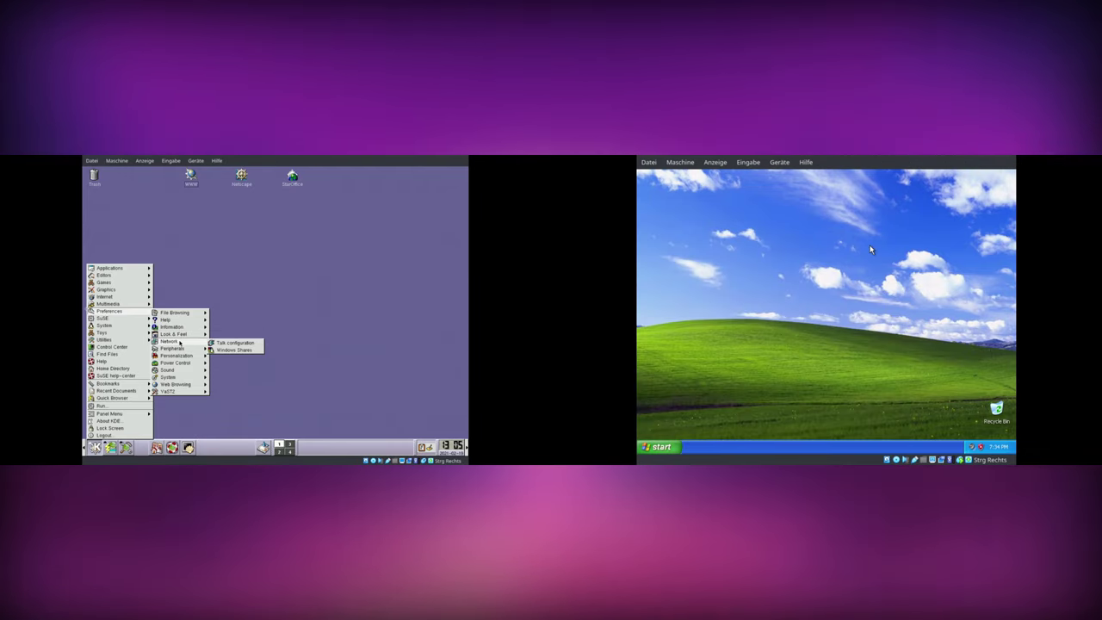
pyautogui.rightClick(817, 265)
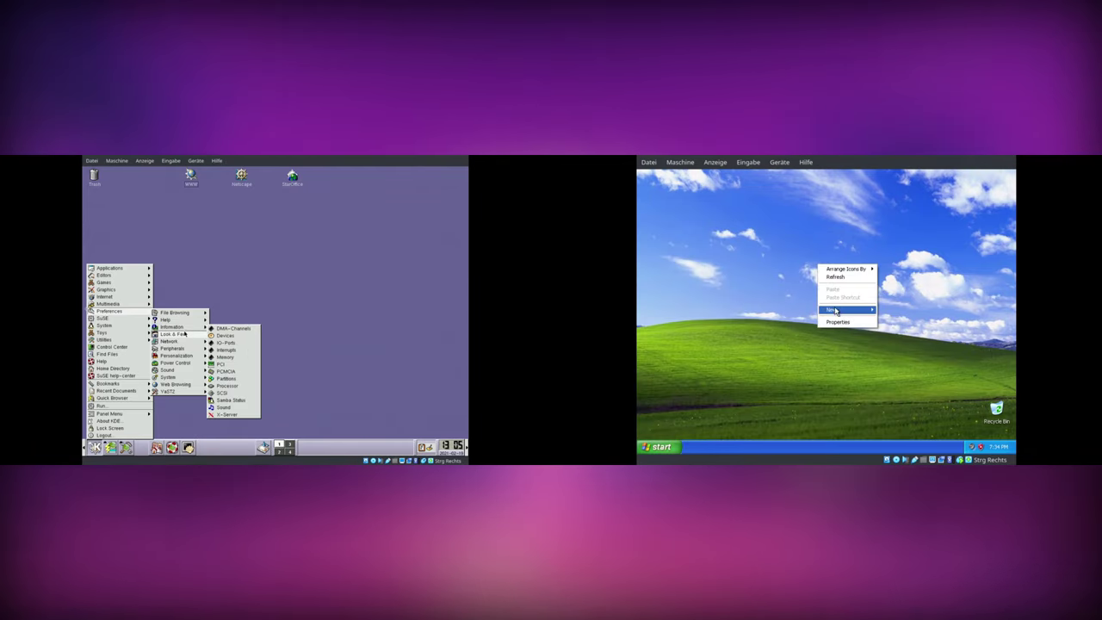
# - Open XP Display Properties and KDE's background settings from the desktop menu
pyautogui.click(839, 321)
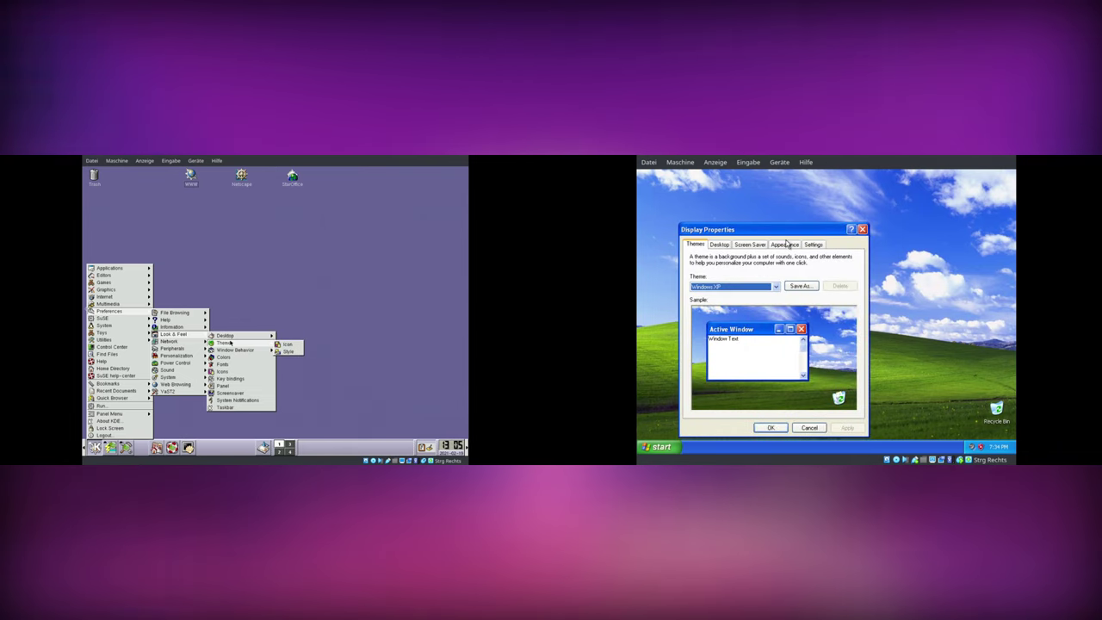
pyautogui.moveTo(226, 335)
pyautogui.moveTo(740, 229); pyautogui.dragTo(788, 188)
pyautogui.click(284, 336)
pyautogui.click(824, 247)
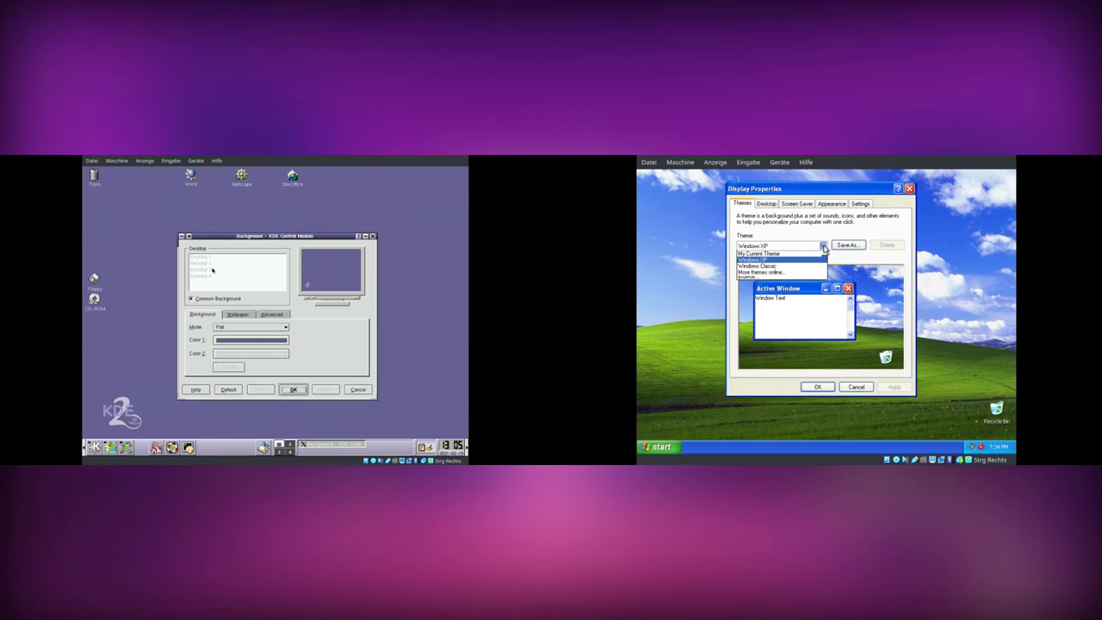
pyautogui.click(293, 389)
pyautogui.rightClick(200, 267)
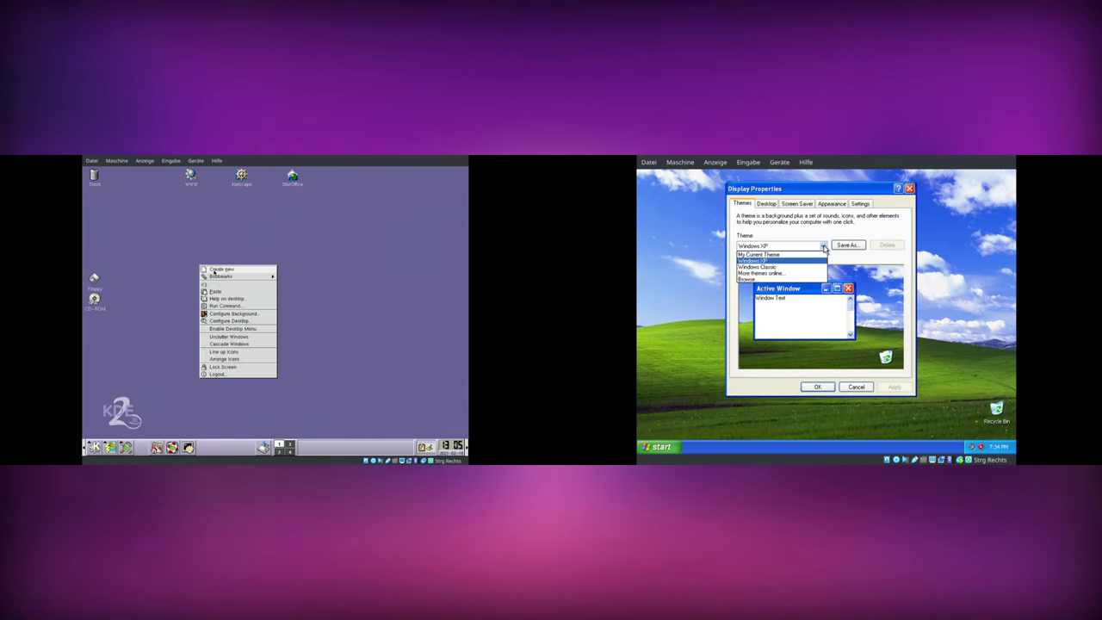
pyautogui.click(790, 268)
# - Revert XP from Windows Classic to the Windows XP theme; choose Scaled mode and Whirling_Spirit.jpg in KDE
pyautogui.click(231, 314)
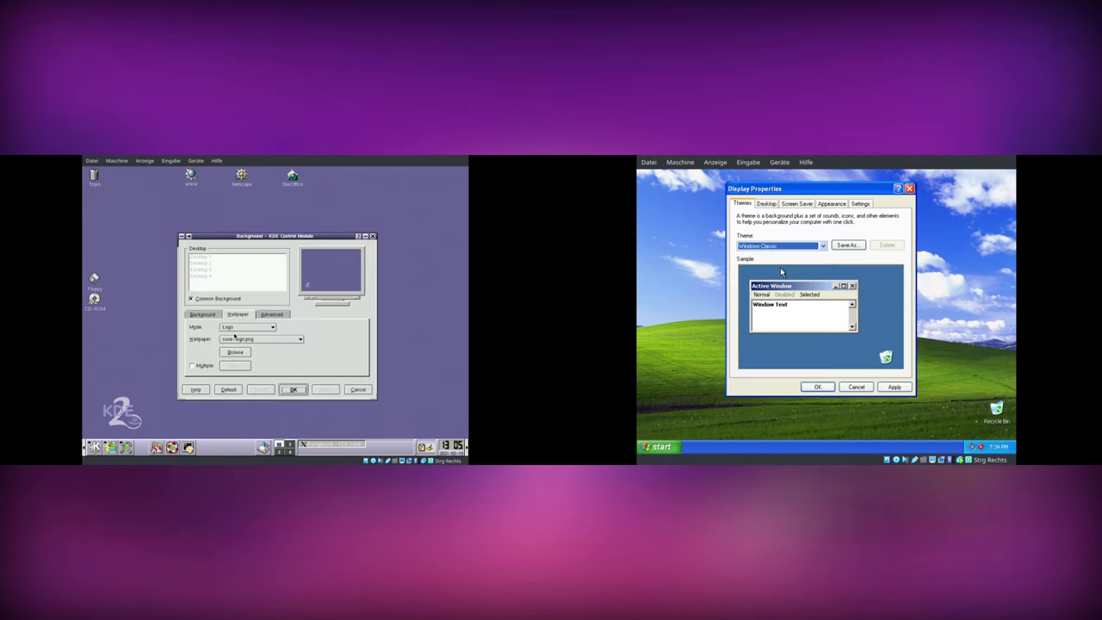
pyautogui.click(247, 327)
pyautogui.click(780, 246)
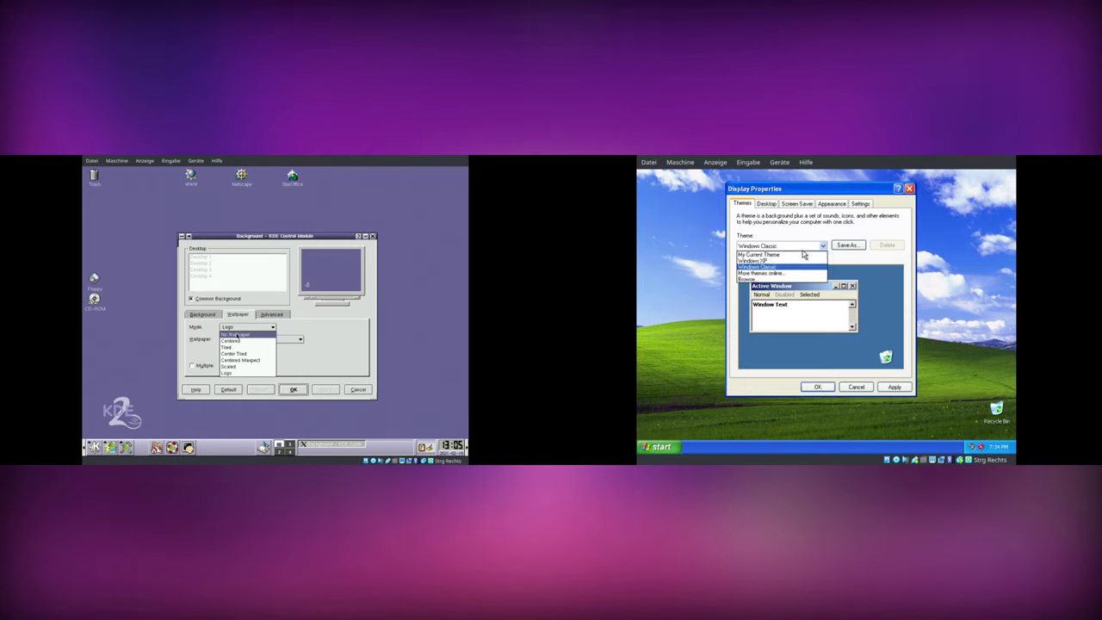
pyautogui.click(782, 261)
pyautogui.click(767, 205)
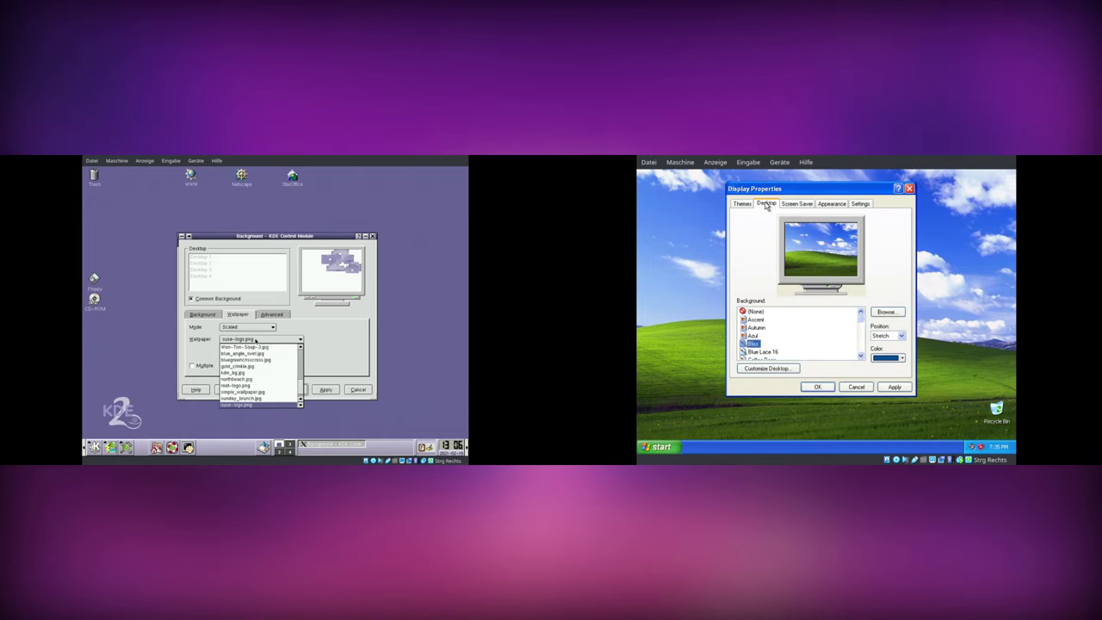
pyautogui.click(754, 335)
# - Apply the Azul background to the XP desktop and cycle through KDE wallpaper choices
pyautogui.click(254, 349)
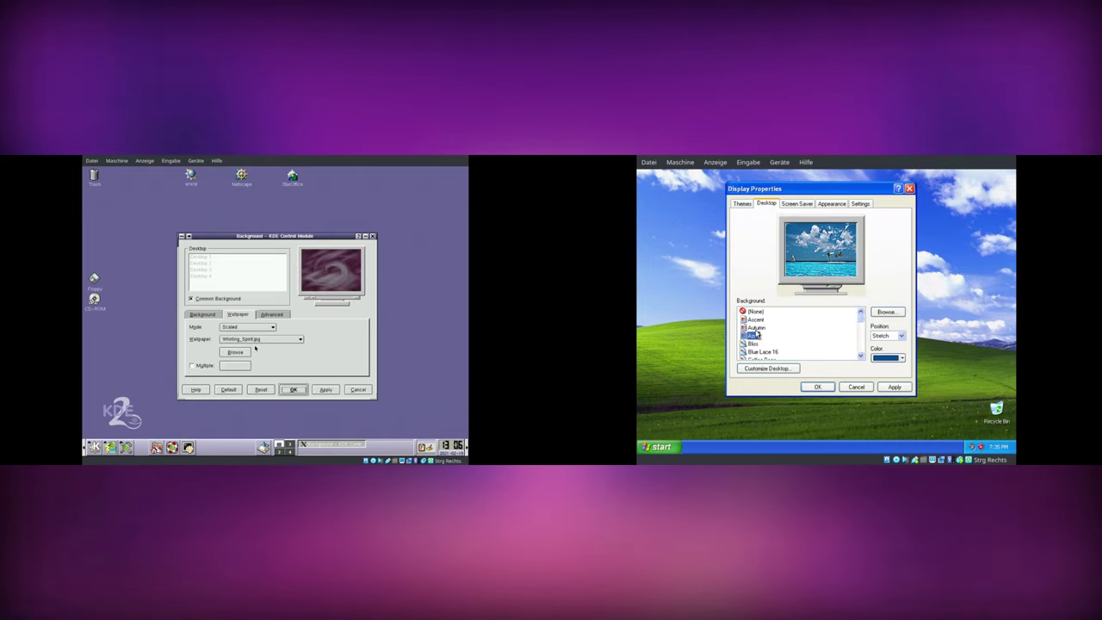
pyautogui.press('Up')
pyautogui.click(895, 386)
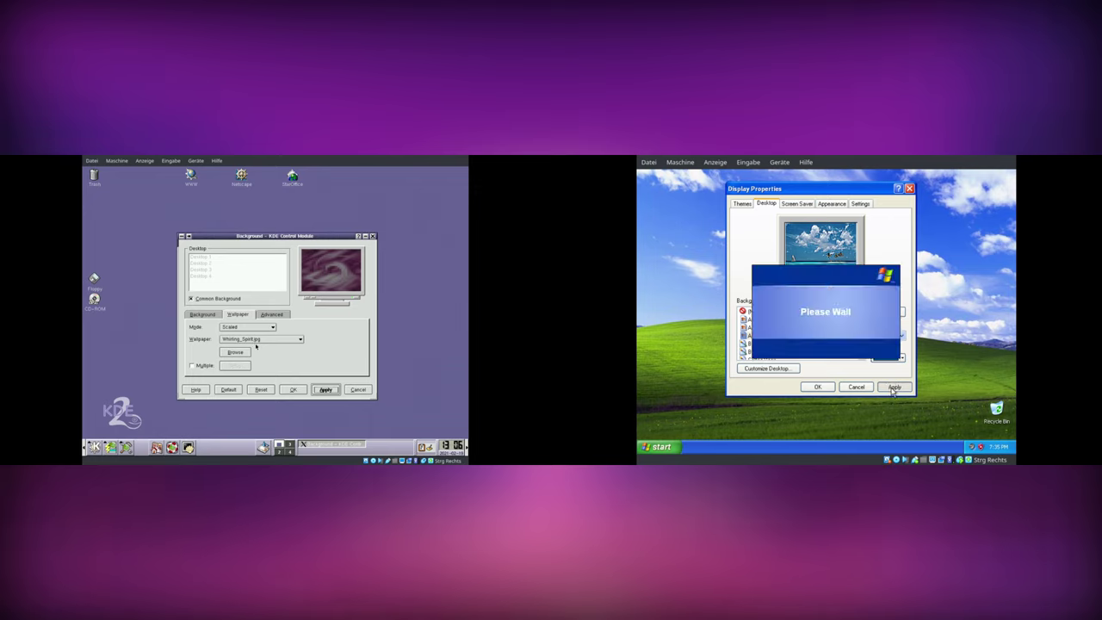
pyautogui.moveTo(831, 197)
pyautogui.mouseDown()
pyautogui.moveTo(845, 445)
pyautogui.moveTo(831, 196)
pyautogui.mouseUp()
pyautogui.press('Down')
pyautogui.press('Down')
pyautogui.press('Down')
pyautogui.press('Down')
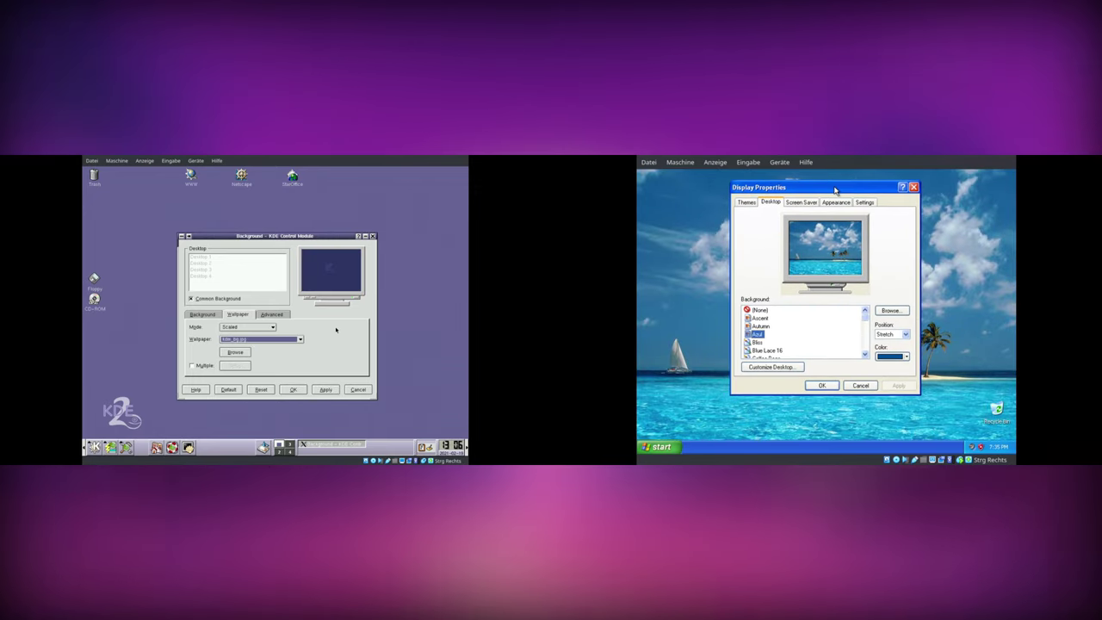
# - Try XP window styles and the Olive Green colour scheme while stepping through KDE wallpapers
pyautogui.click(828, 203)
pyautogui.press('Down')
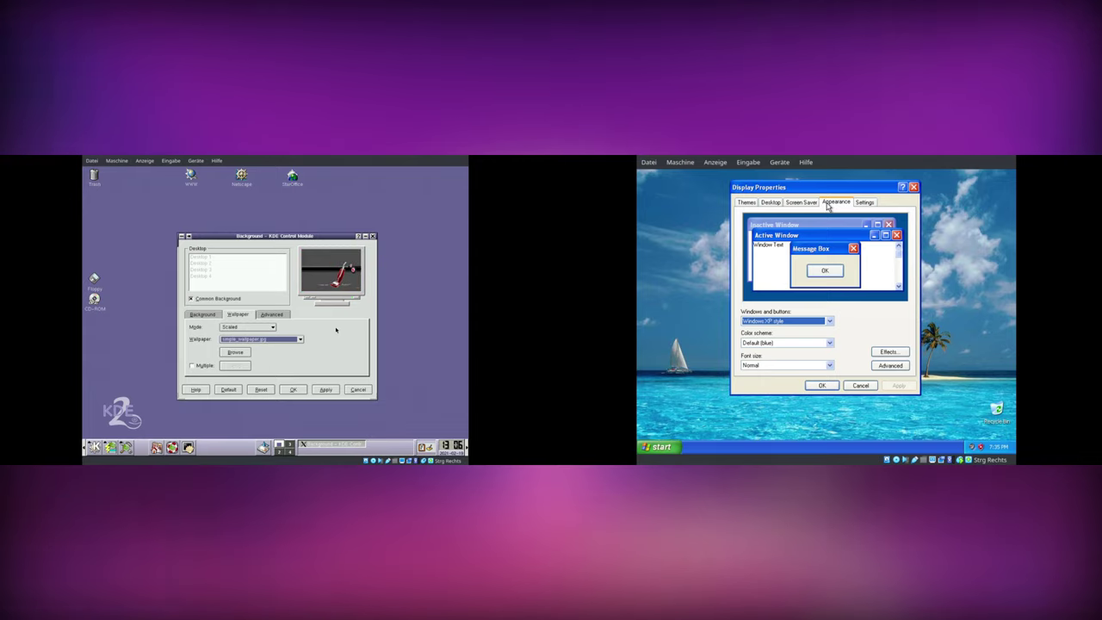
pyautogui.press('Down')
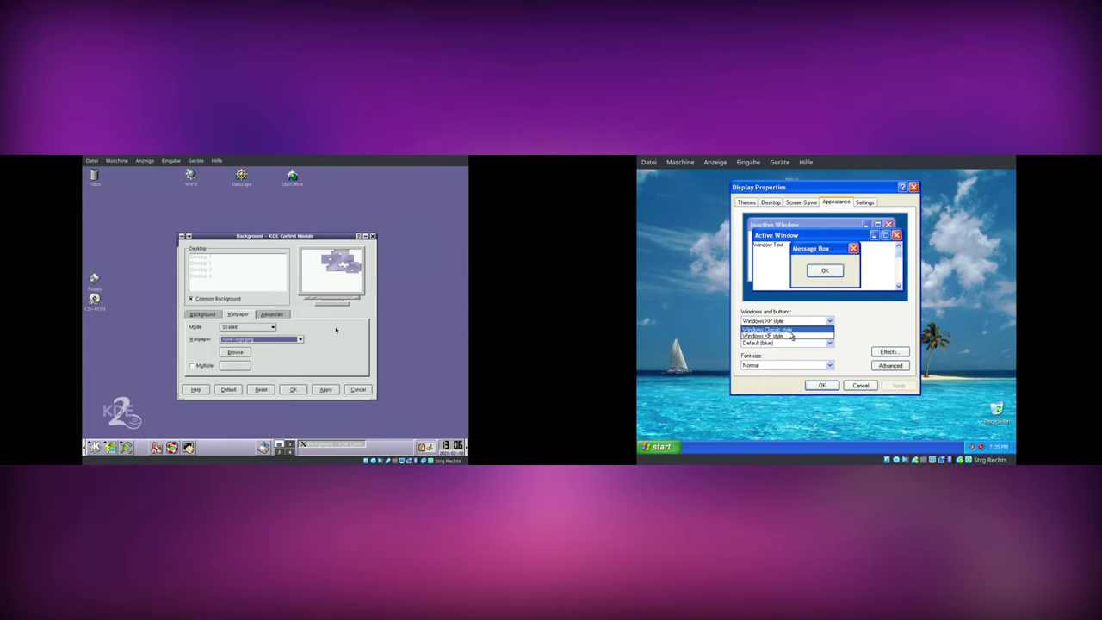
pyautogui.press('Down')
pyautogui.press('Down')
pyautogui.press('Down')
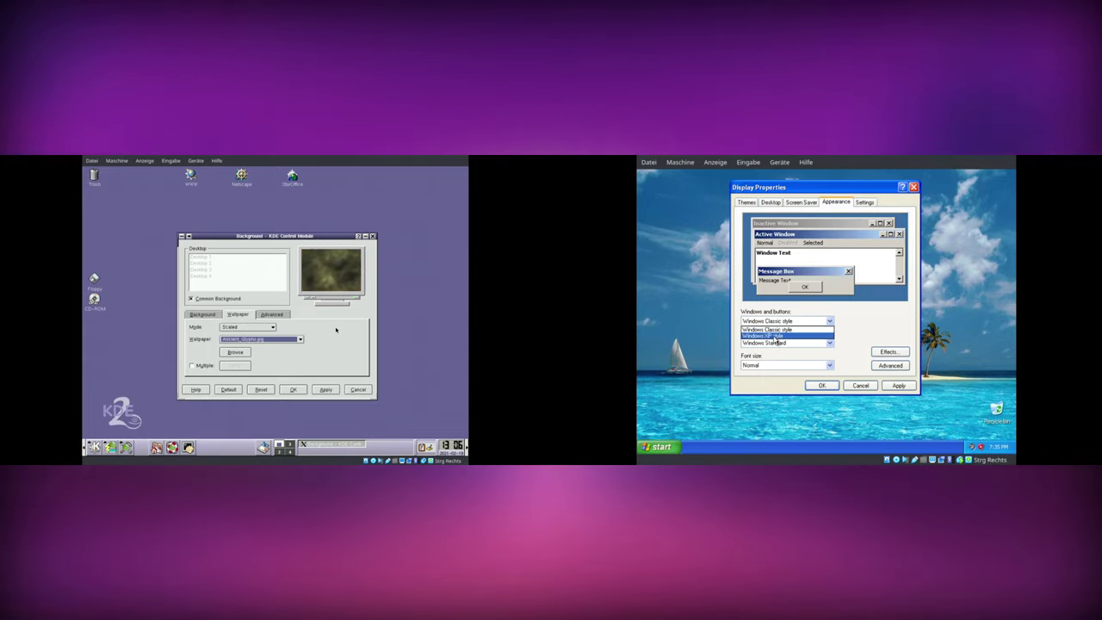
pyautogui.press('Up')
pyautogui.click(784, 344)
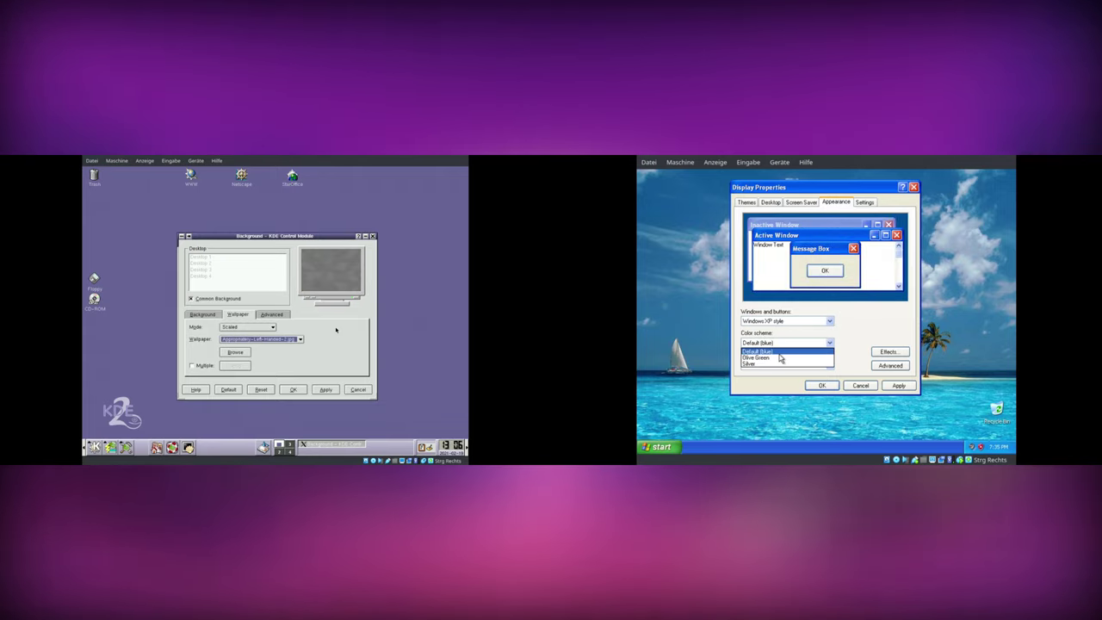
pyautogui.click(778, 358)
# - Set XP to the Silver colour scheme with Normal font size, and apply the KDE gear wallpaper
pyautogui.hotkey('alt', 'Down')
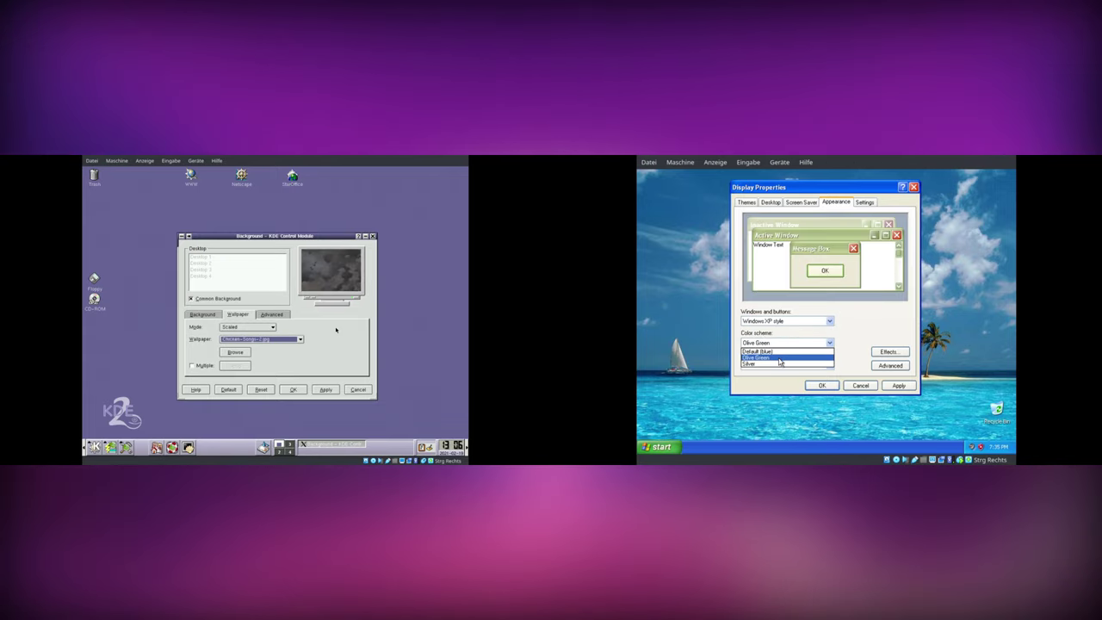
pyautogui.press('Down')
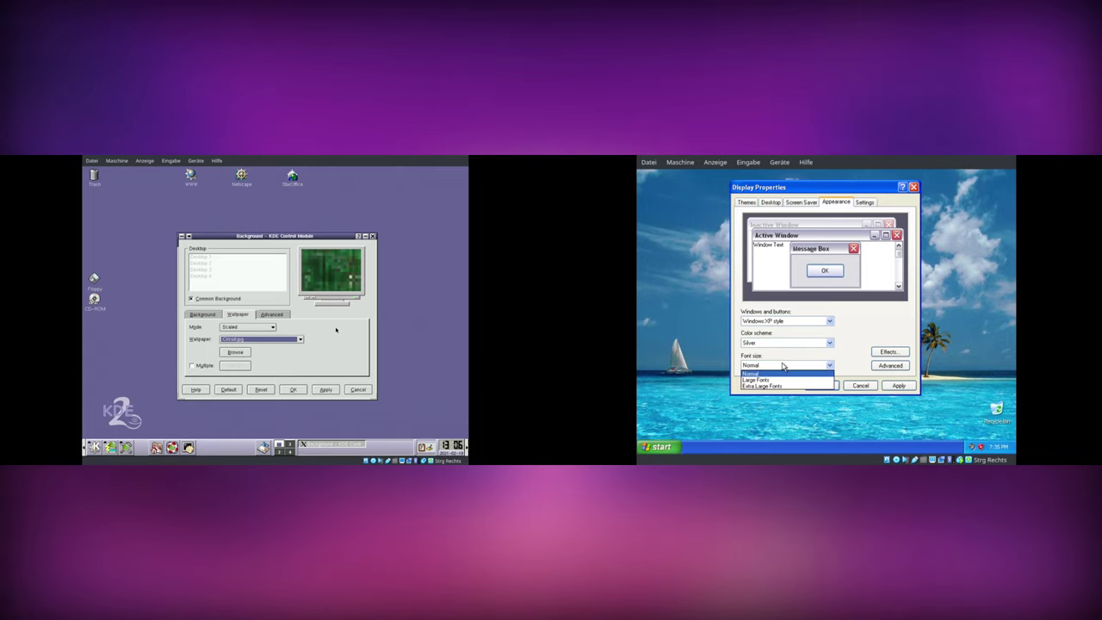
pyautogui.click(783, 366)
pyautogui.press('Down')
pyautogui.click(898, 385)
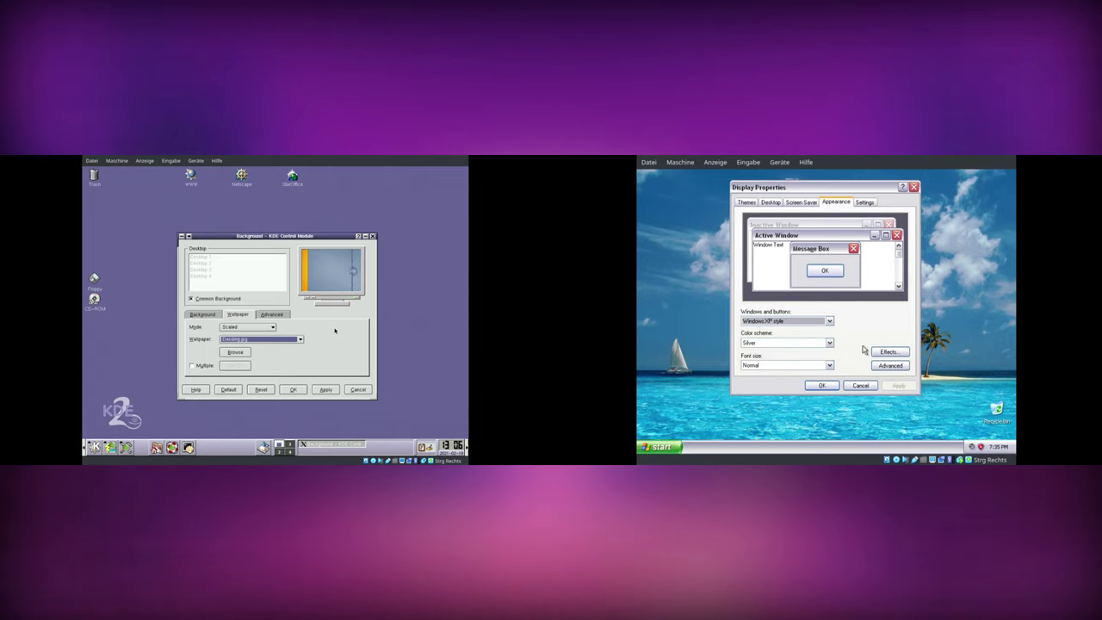
pyautogui.click(324, 390)
pyautogui.click(822, 386)
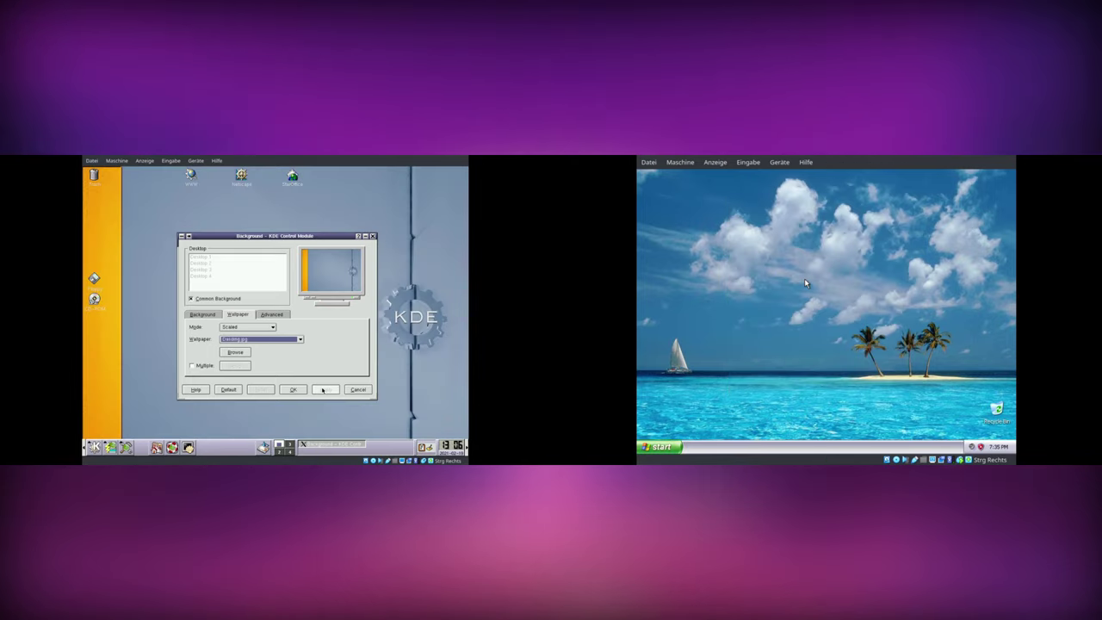
# - Close the KDE background settings and refresh the XP desktop
pyautogui.click(294, 389)
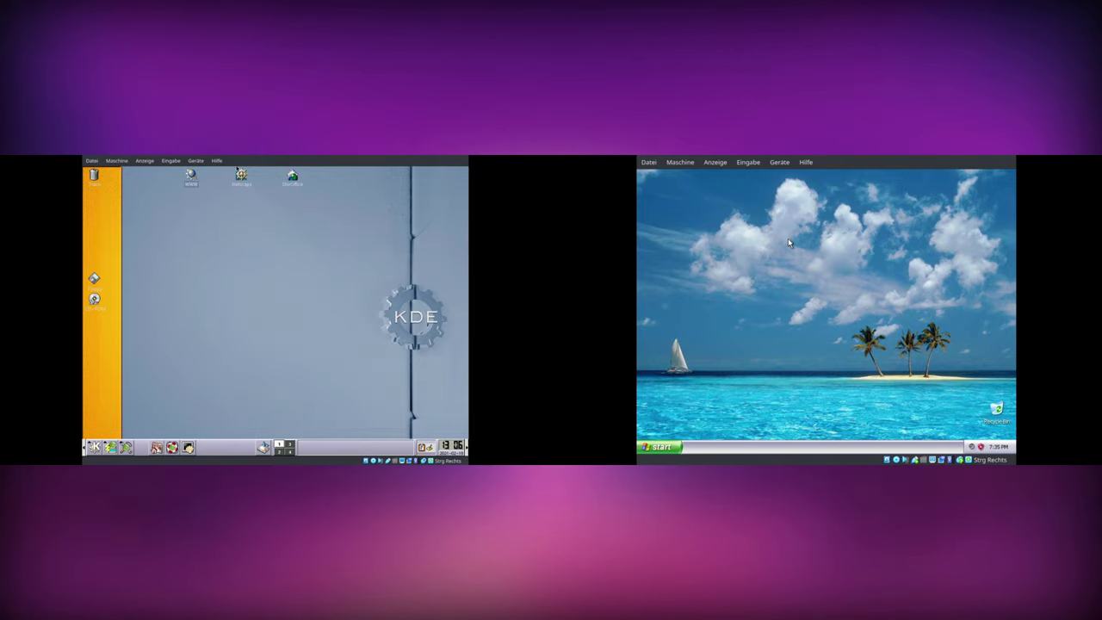
pyautogui.rightClick(826, 294)
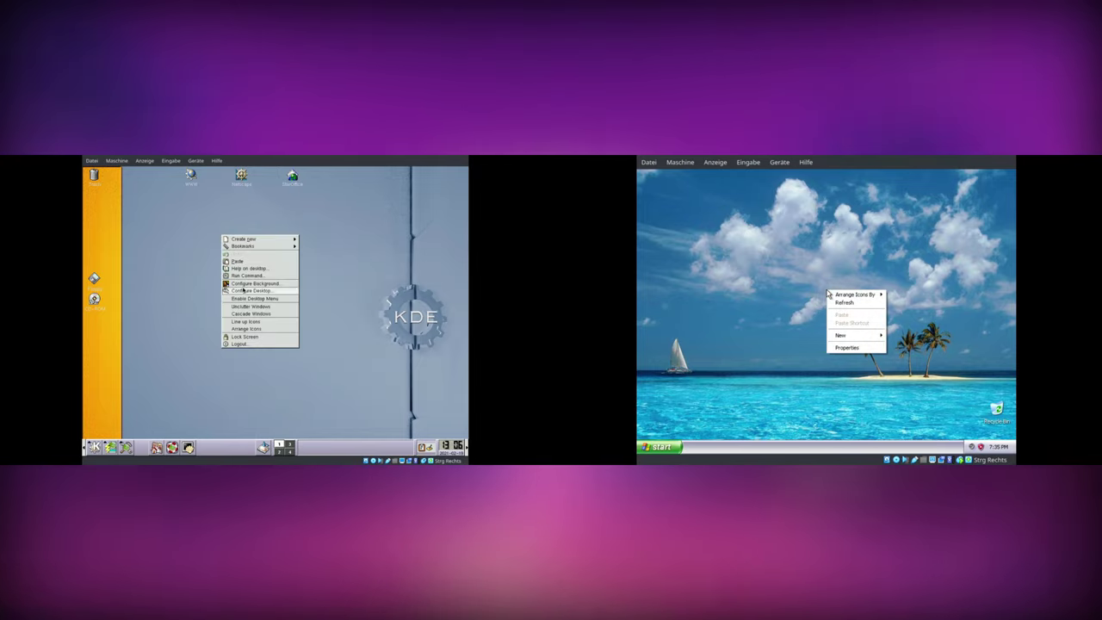
pyautogui.click(841, 306)
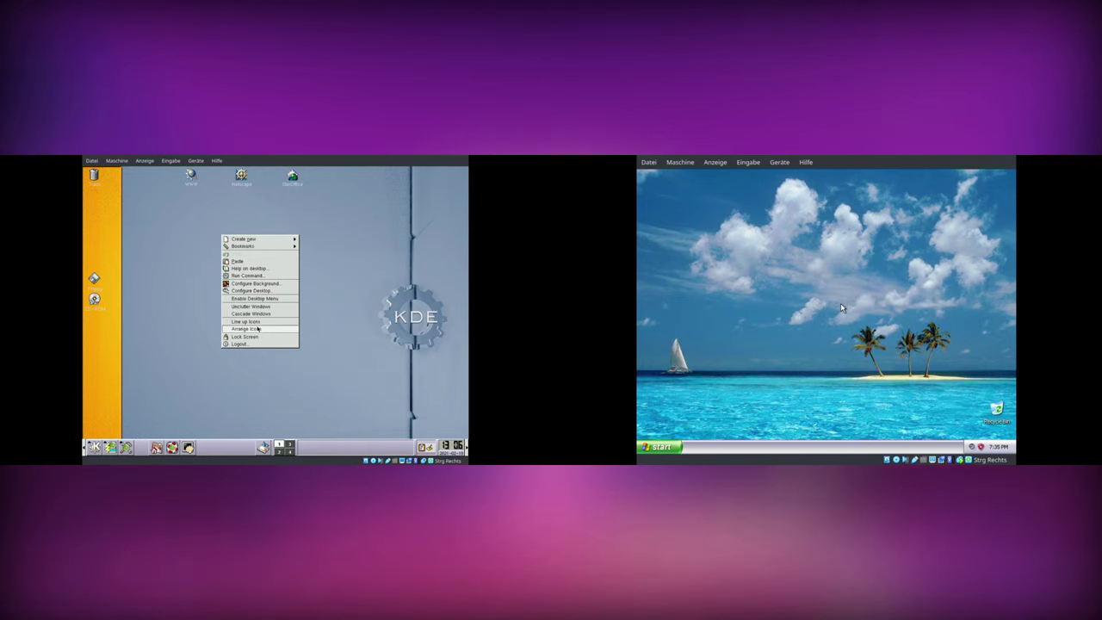
pyautogui.click(172, 319)
# - Open My Documents in XP and launch the KaiMan media player in KDE, centring it
pyautogui.click(656, 448)
pyautogui.click(95, 447)
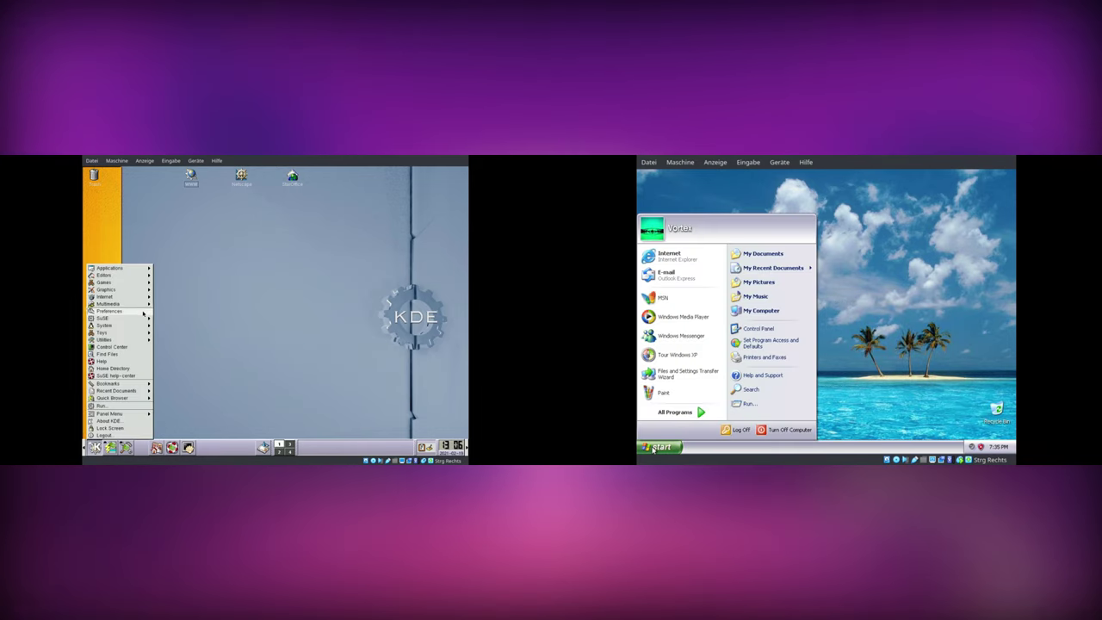
pyautogui.click(675, 411)
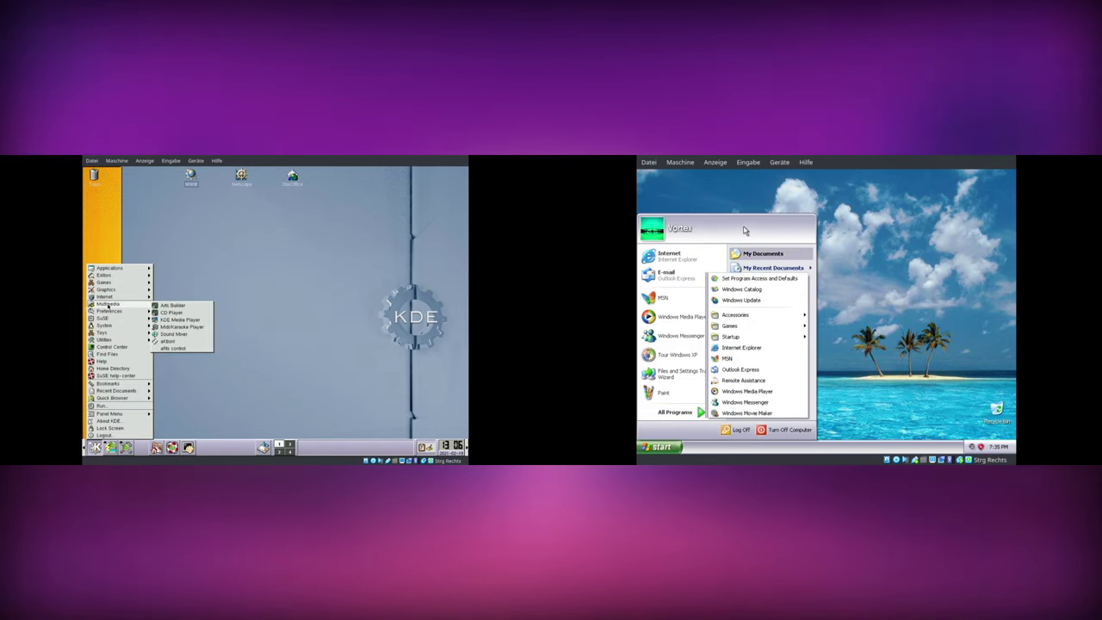
pyautogui.click(759, 254)
pyautogui.click(192, 321)
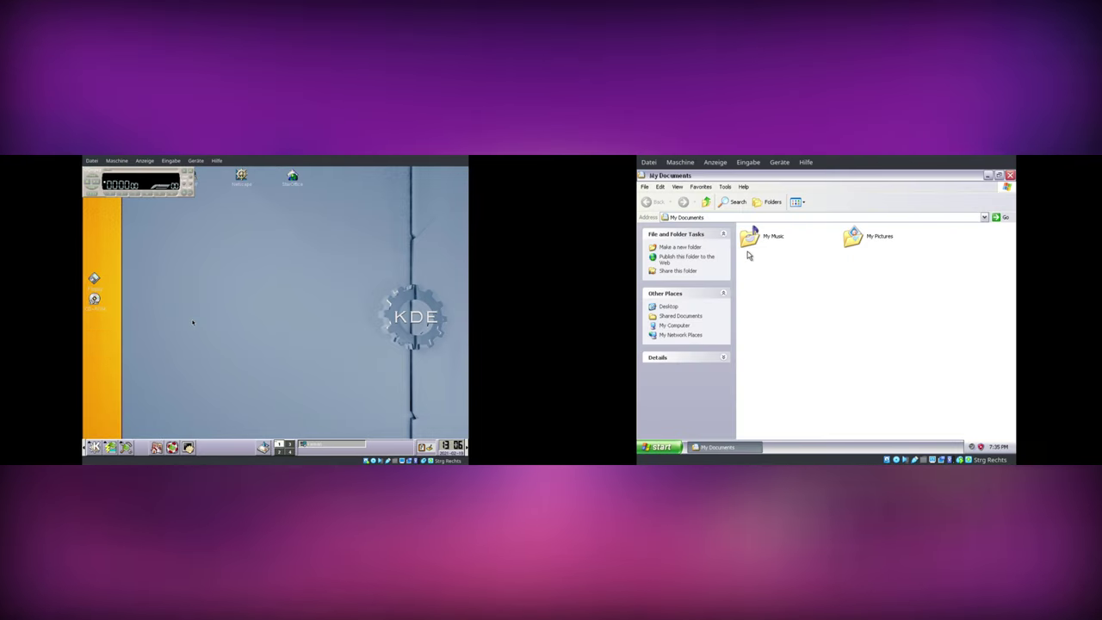
pyautogui.moveTo(175, 223); pyautogui.dragTo(233, 260)
# - Browse from Desktop to My Computer and reveal the contents of Local Disk (C:)
pyautogui.click(705, 203)
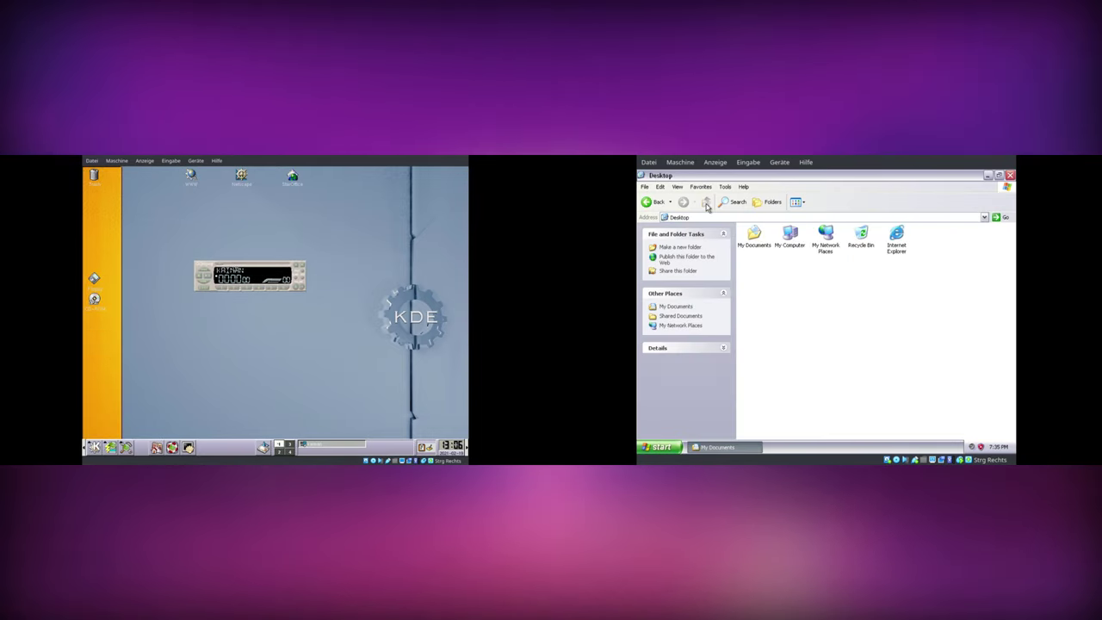
pyautogui.doubleClick(791, 237)
pyautogui.doubleClick(773, 296)
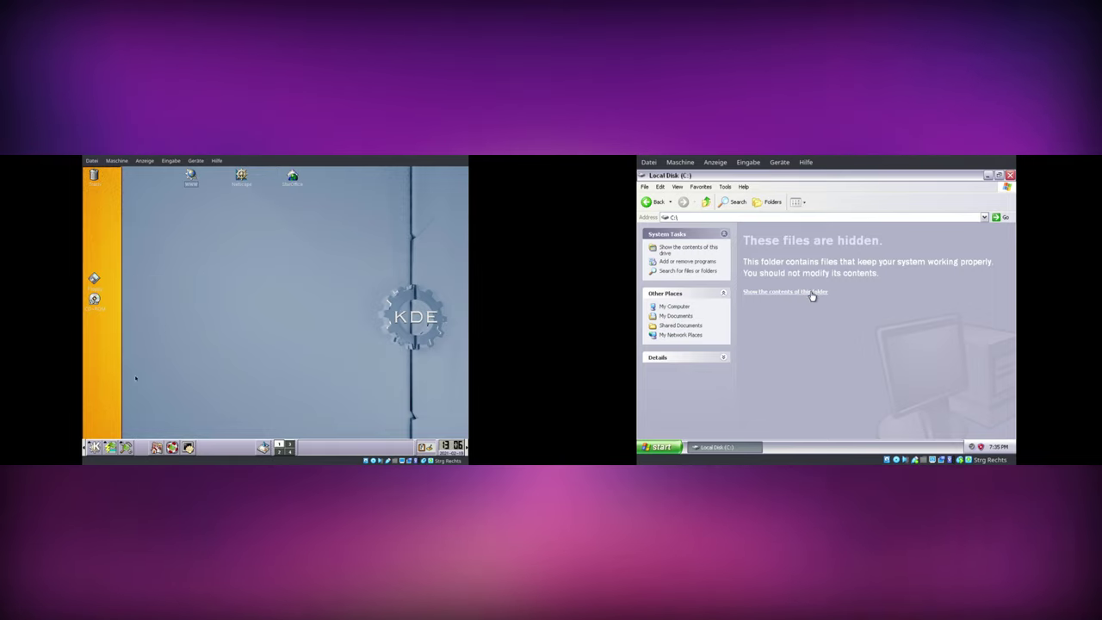
pyautogui.click(807, 292)
pyautogui.rightClick(809, 293)
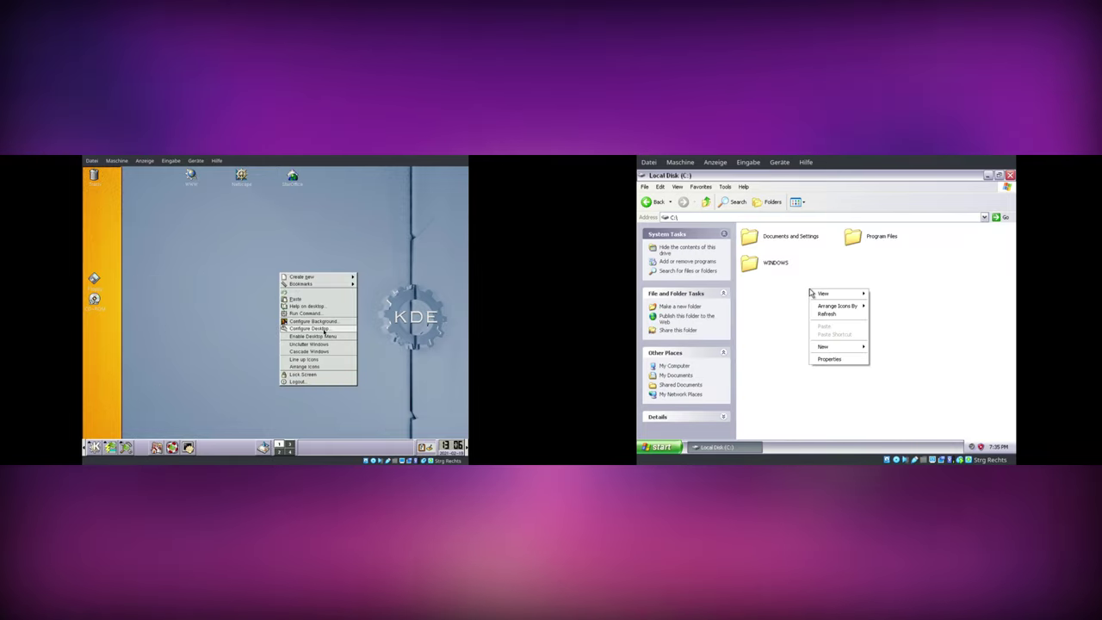
pyautogui.click(843, 263)
# - Open Program Files, reveal its contents, close the window, and bring up the XP Start menu
pyautogui.click(852, 238)
pyautogui.doubleClick(848, 241)
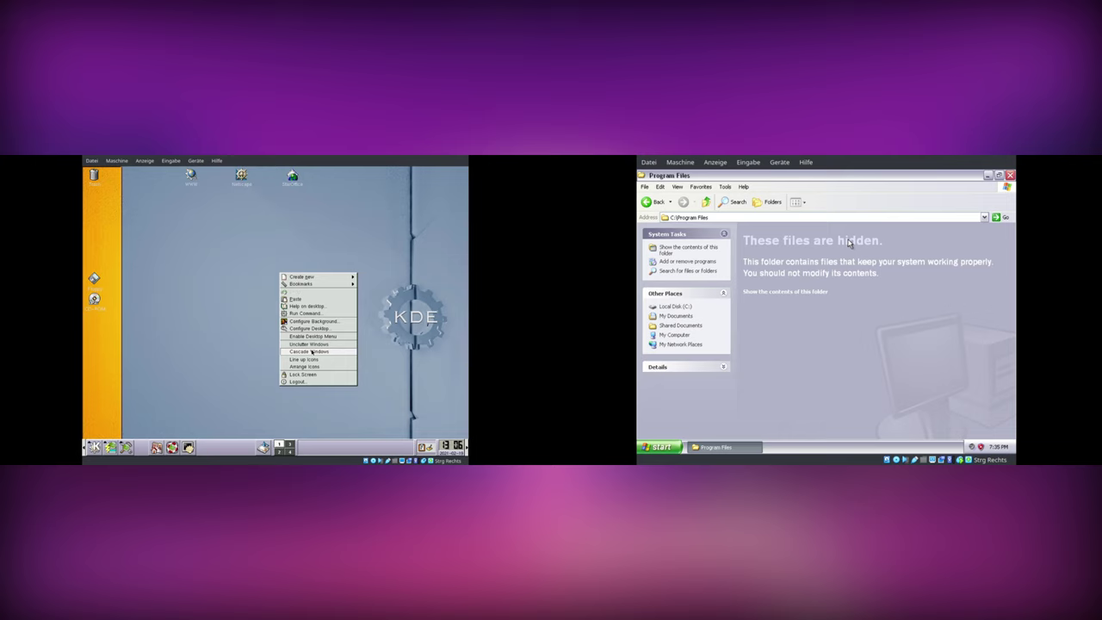
pyautogui.click(790, 291)
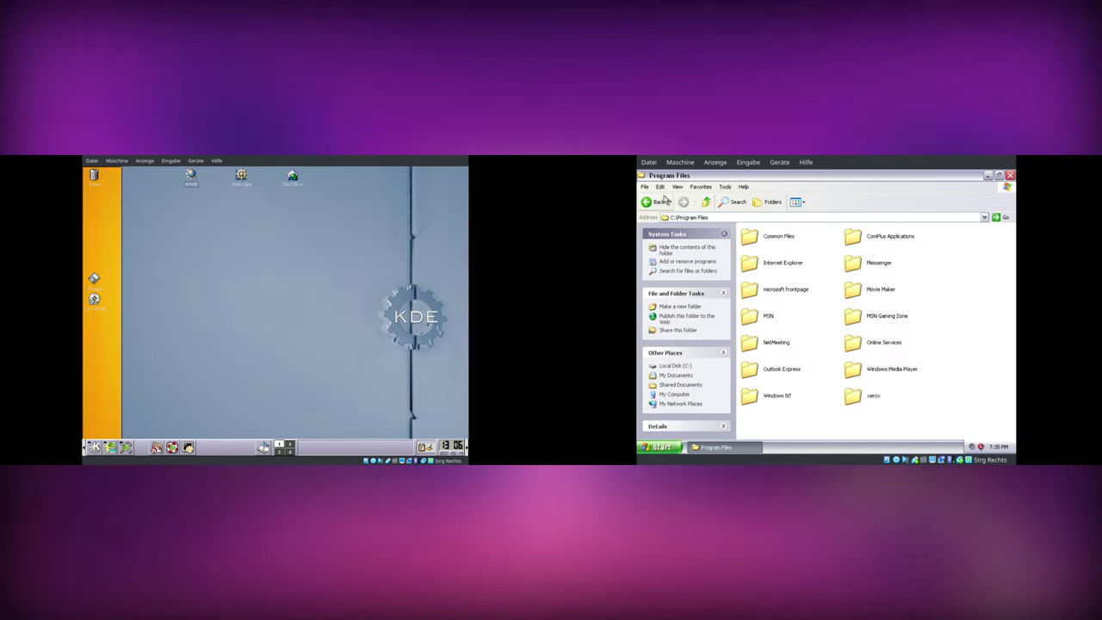
pyautogui.click(1011, 175)
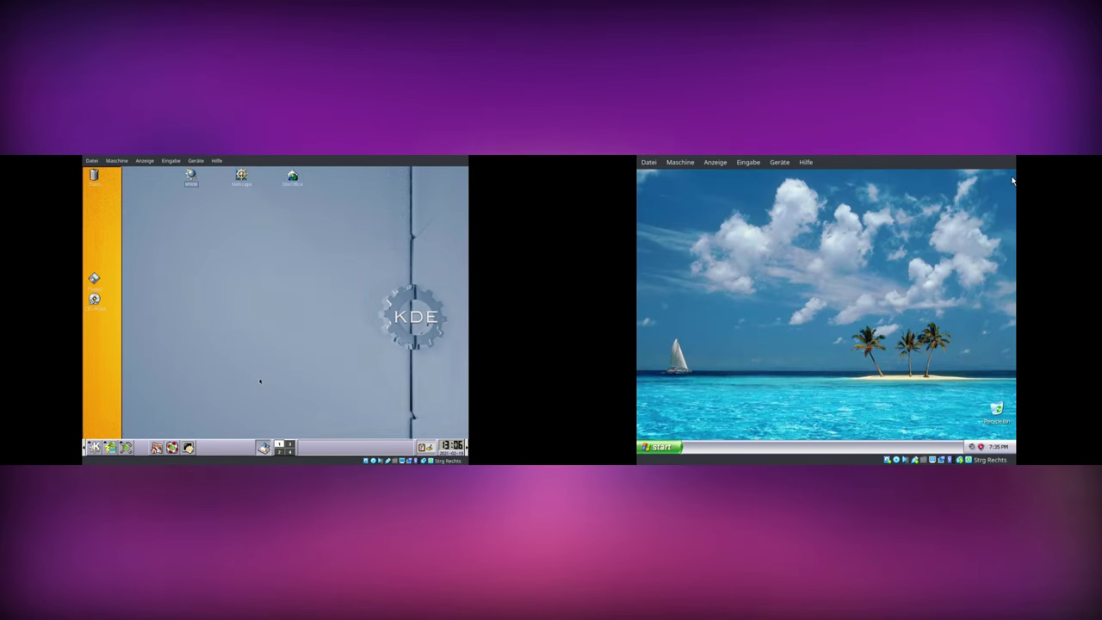
pyautogui.click(660, 447)
# - Turn off the XP guest; in StarOffice setup accept the licence and keep standard local install
pyautogui.click(786, 430)
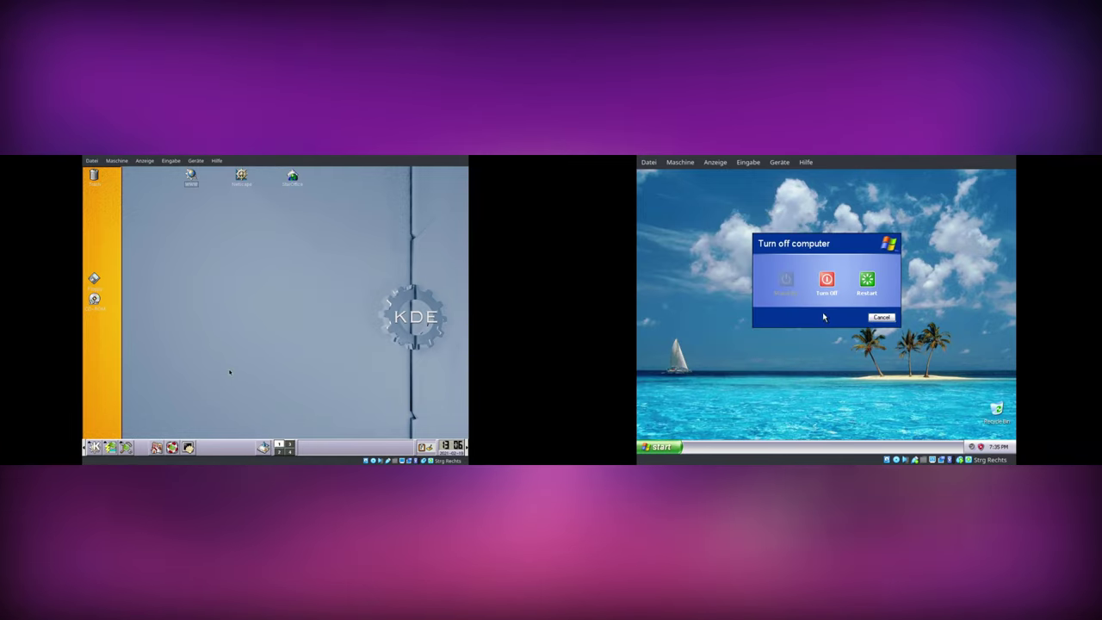
pyautogui.click(827, 285)
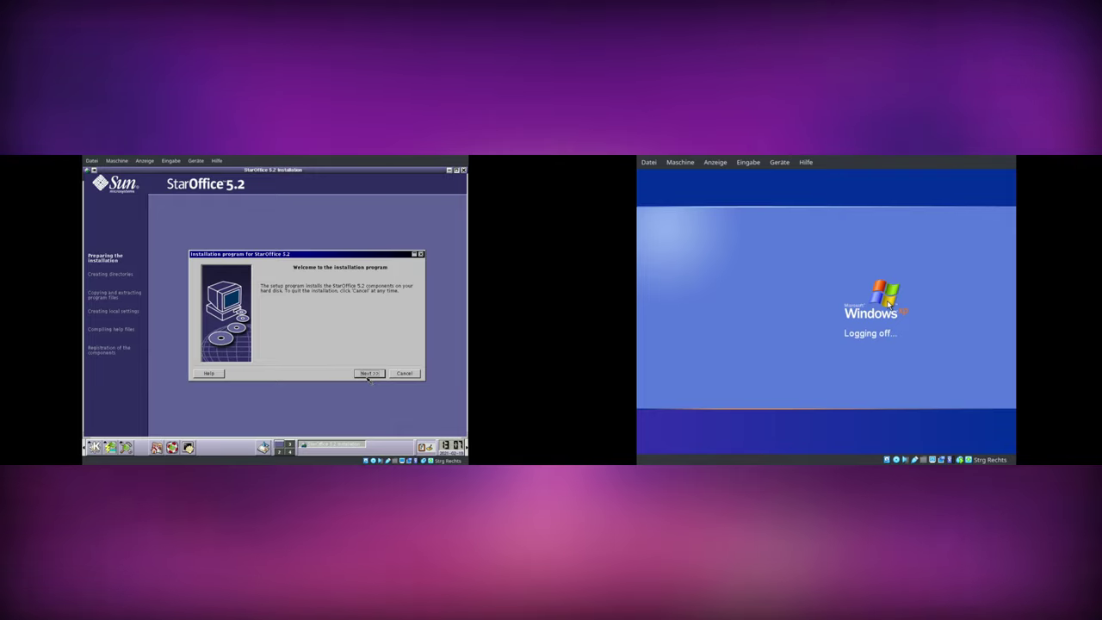
pyautogui.click(368, 372)
pyautogui.click(369, 373)
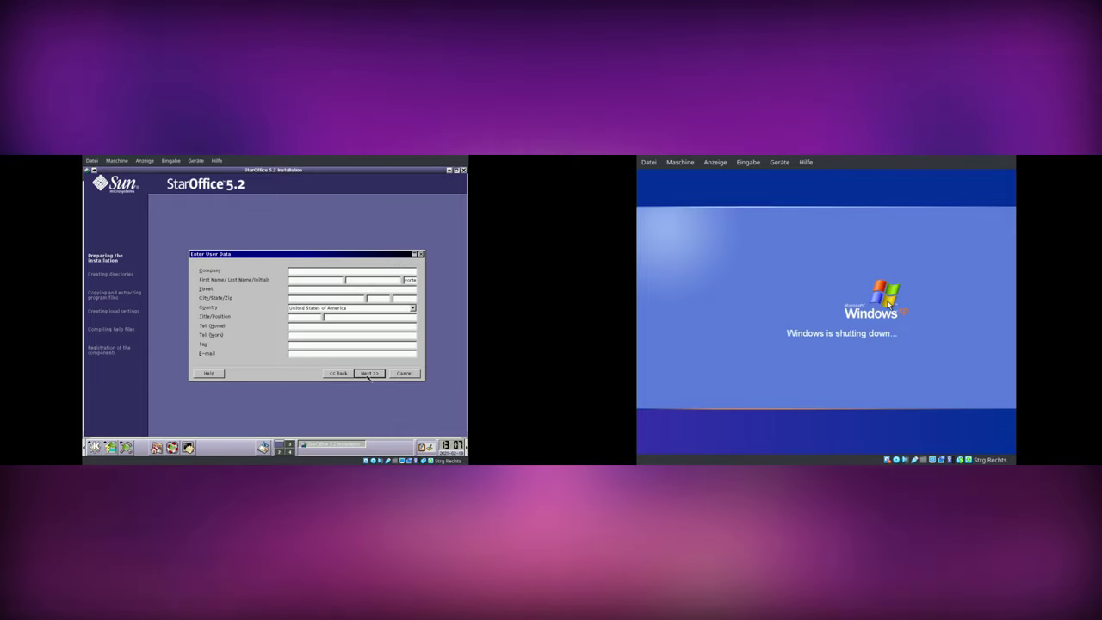
pyautogui.click(368, 372)
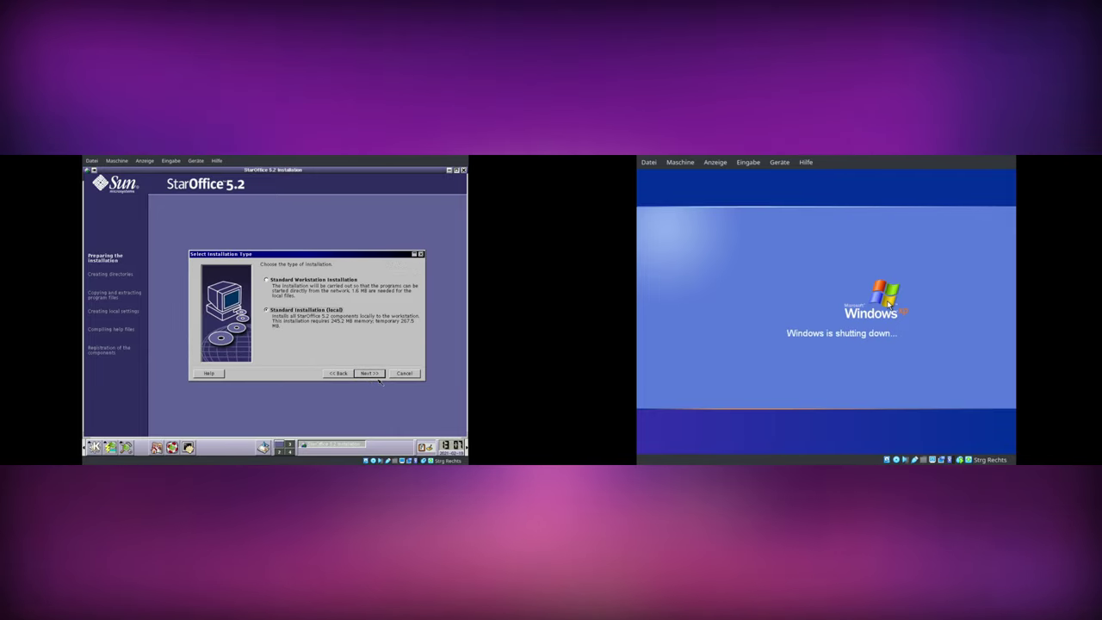
pyautogui.click(368, 372)
# - Confirm and create the StarOffice install folder, use the detected Java runtime, and finish setup
pyautogui.click(375, 375)
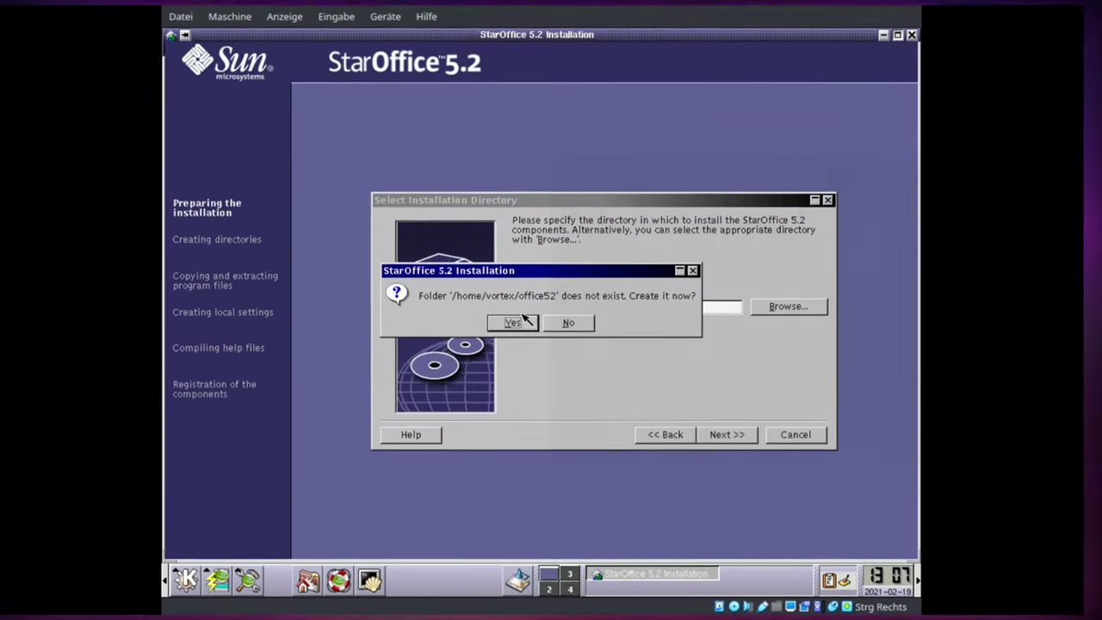
pyautogui.click(262, 313)
pyautogui.click(742, 435)
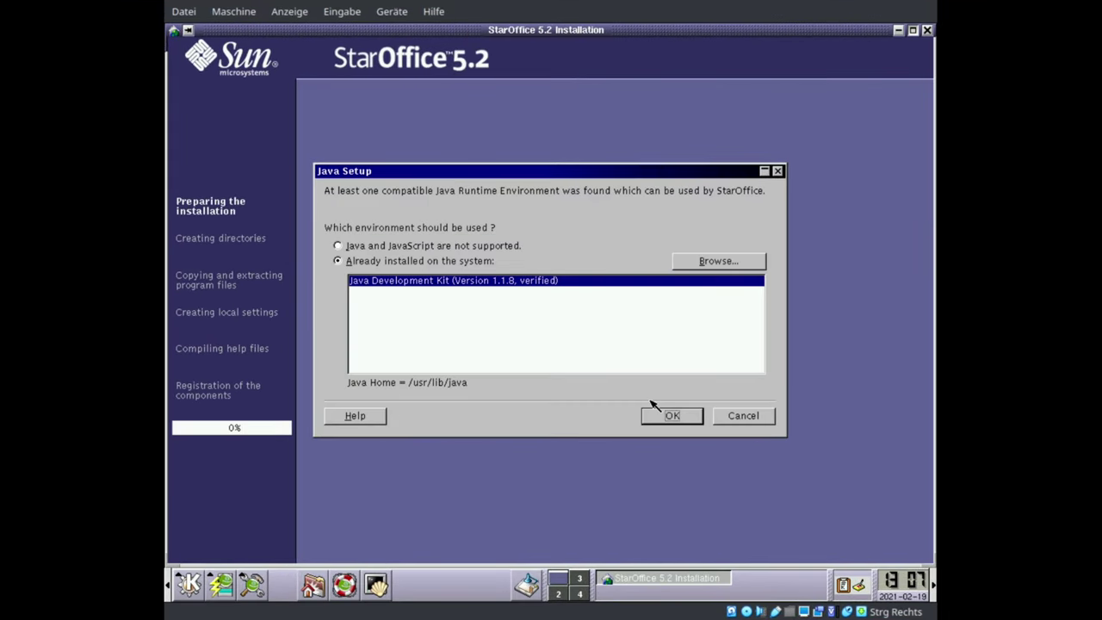
pyautogui.click(670, 416)
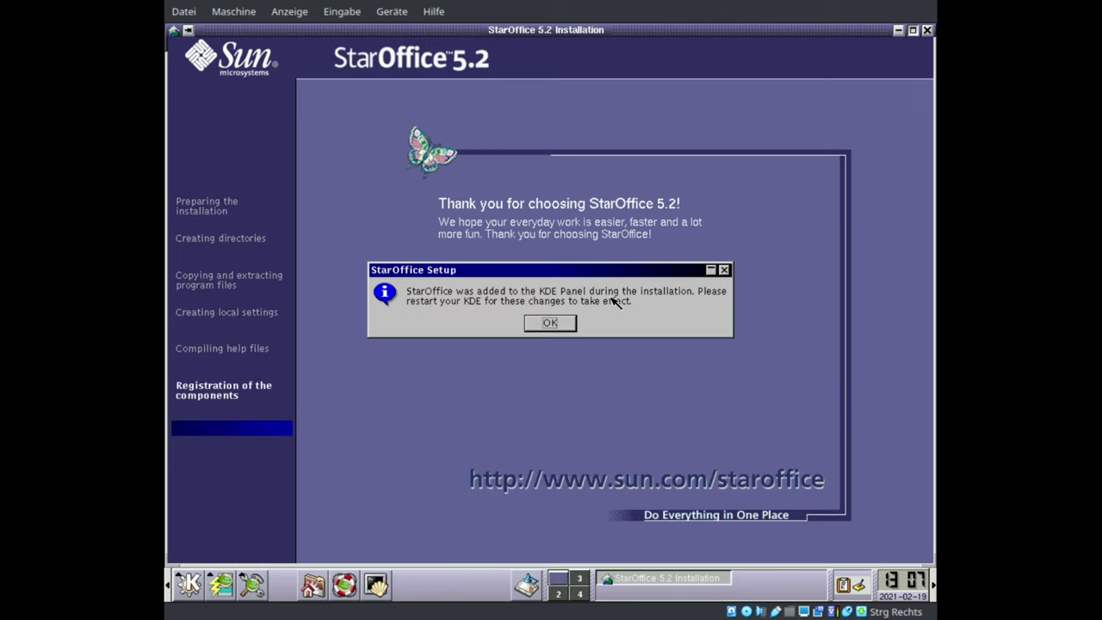
pyautogui.click(551, 325)
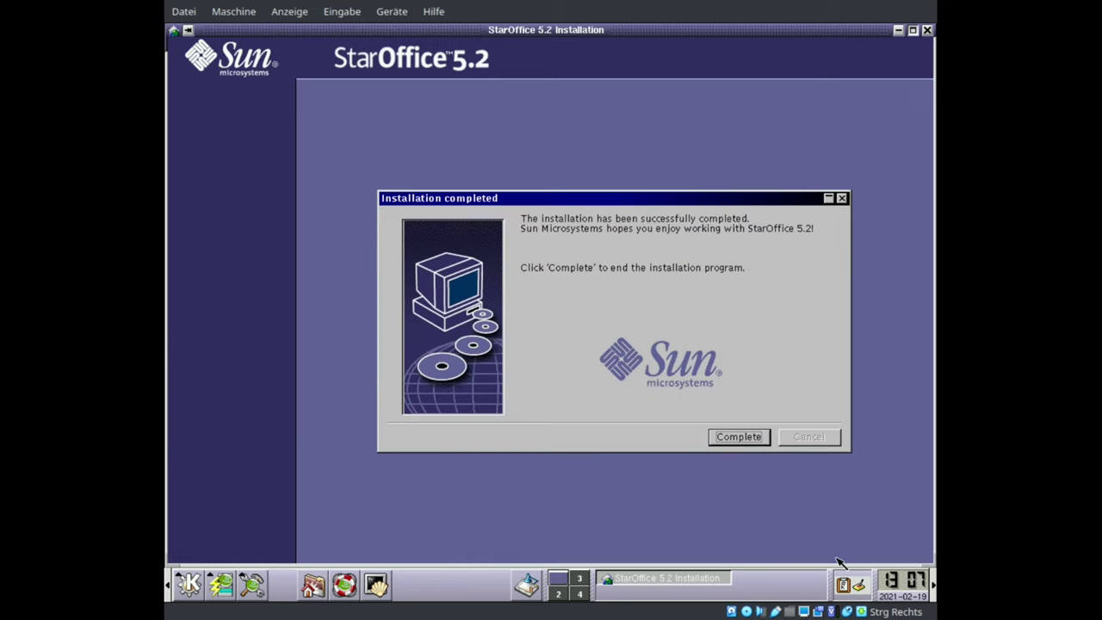
pyautogui.click(737, 438)
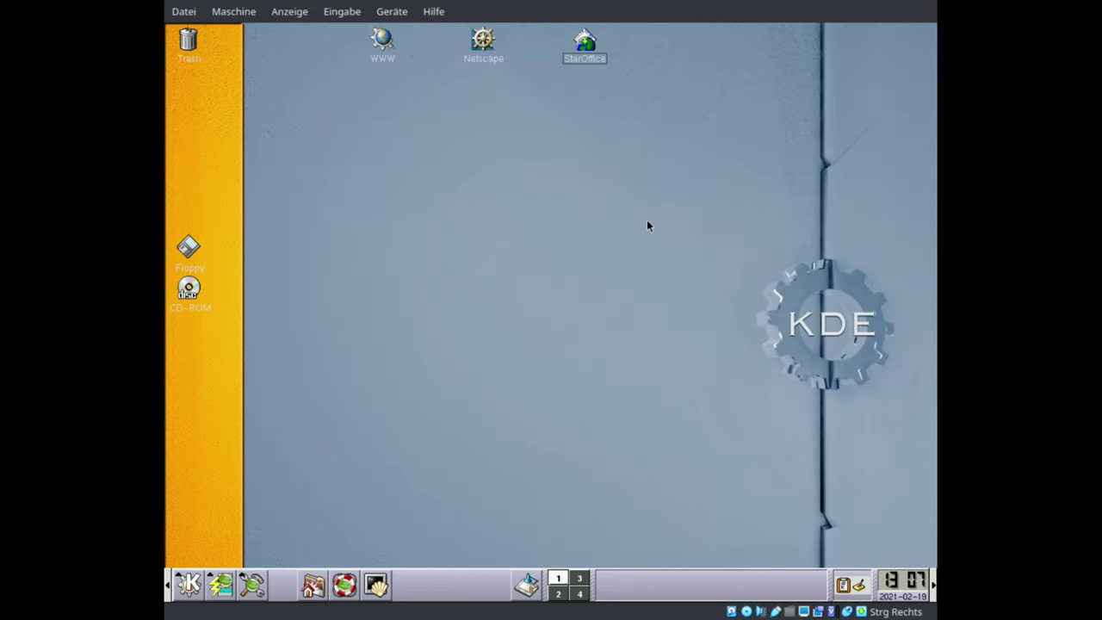
# - Launch StarOffice, skip internet setup, close the Help Agent, and create a new text document
pyautogui.click(585, 47)
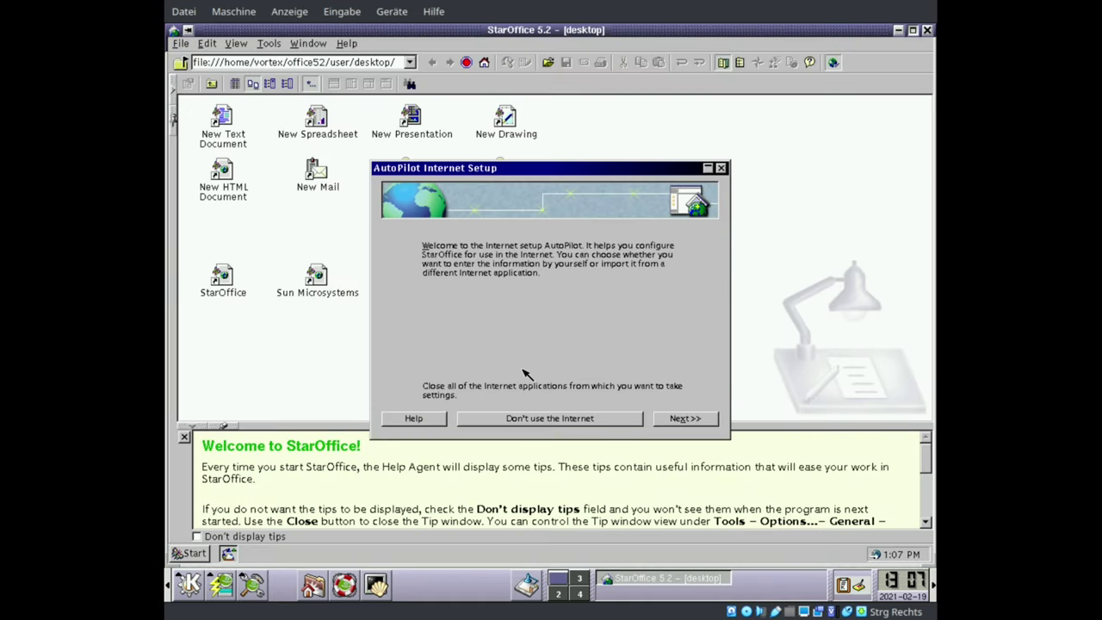
pyautogui.click(562, 419)
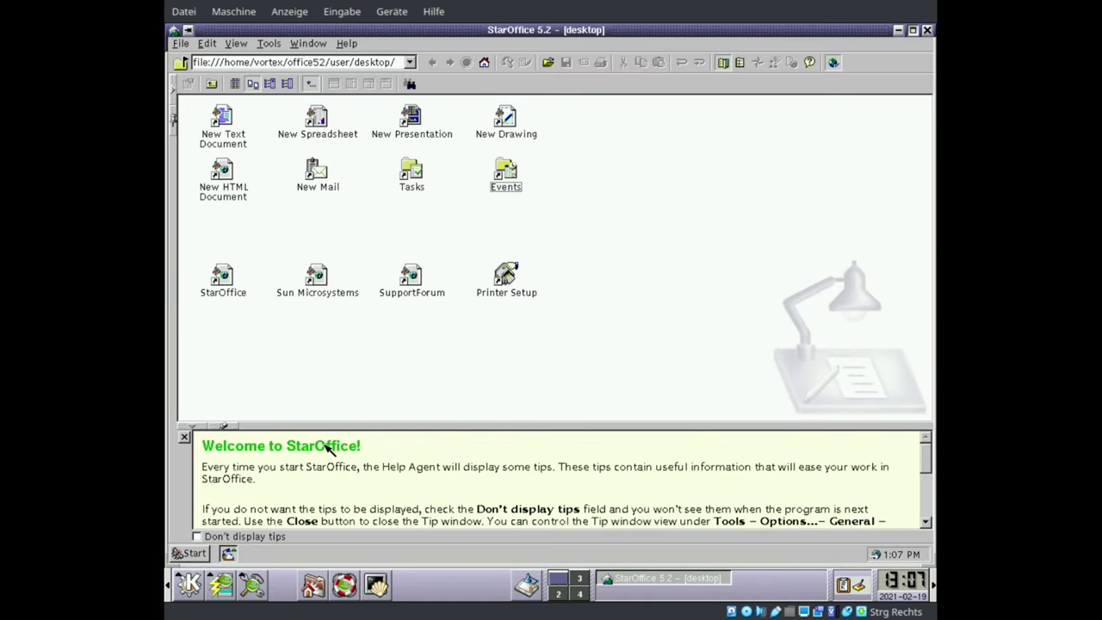
pyautogui.click(186, 438)
pyautogui.doubleClick(221, 143)
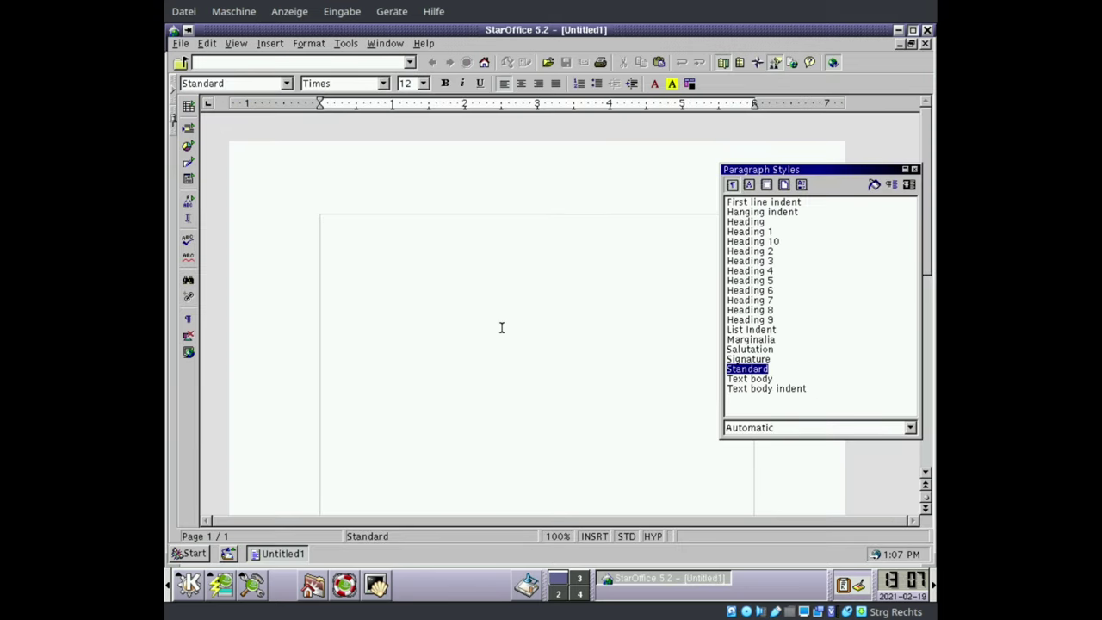
# - Type '2001 B*ITCHES!!!!1111eleven1111', save it as 2001.sdw, and minimize StarOffice
pyautogui.write('2001 B*ITCHES!!')
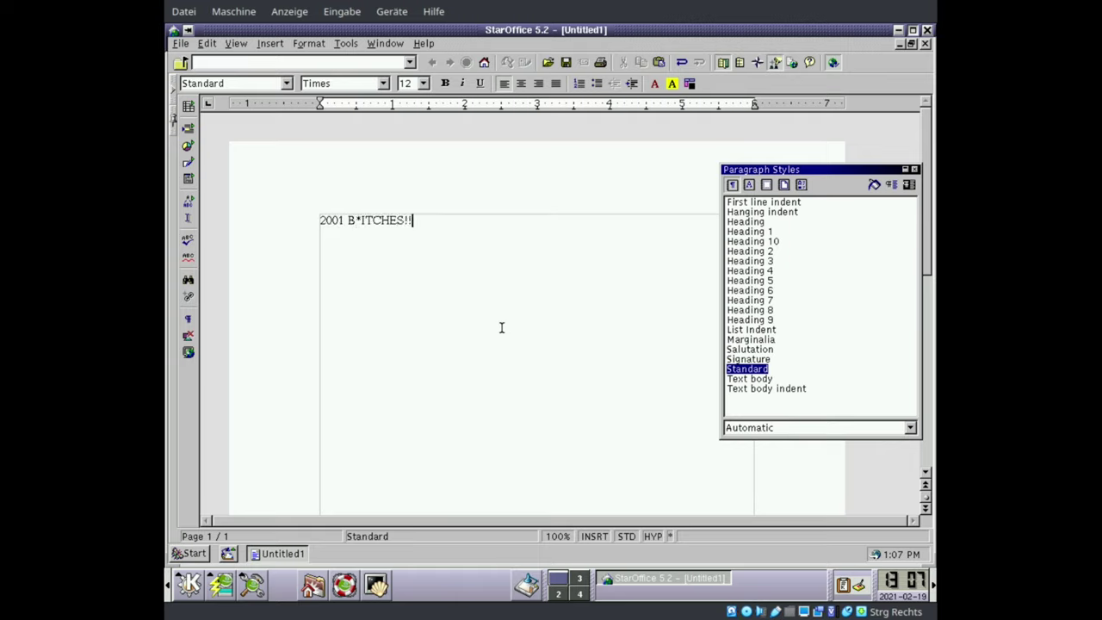
pyautogui.write('!!1111eleven1111!!!!')
pyautogui.hotkey('ctrl', 's')
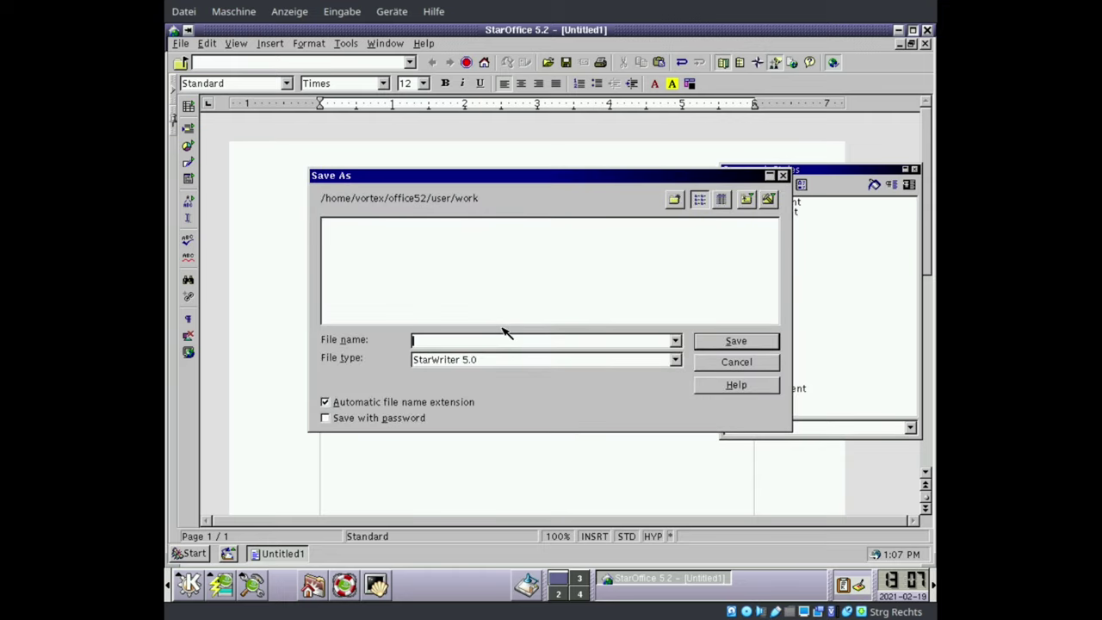
pyautogui.press('Return')
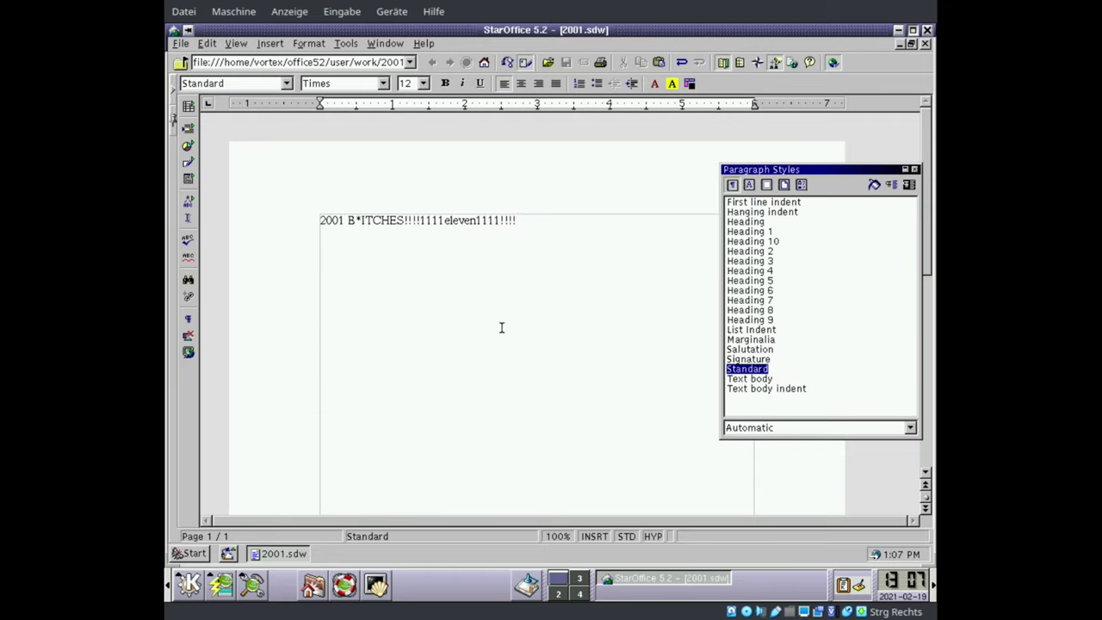
pyautogui.click(896, 31)
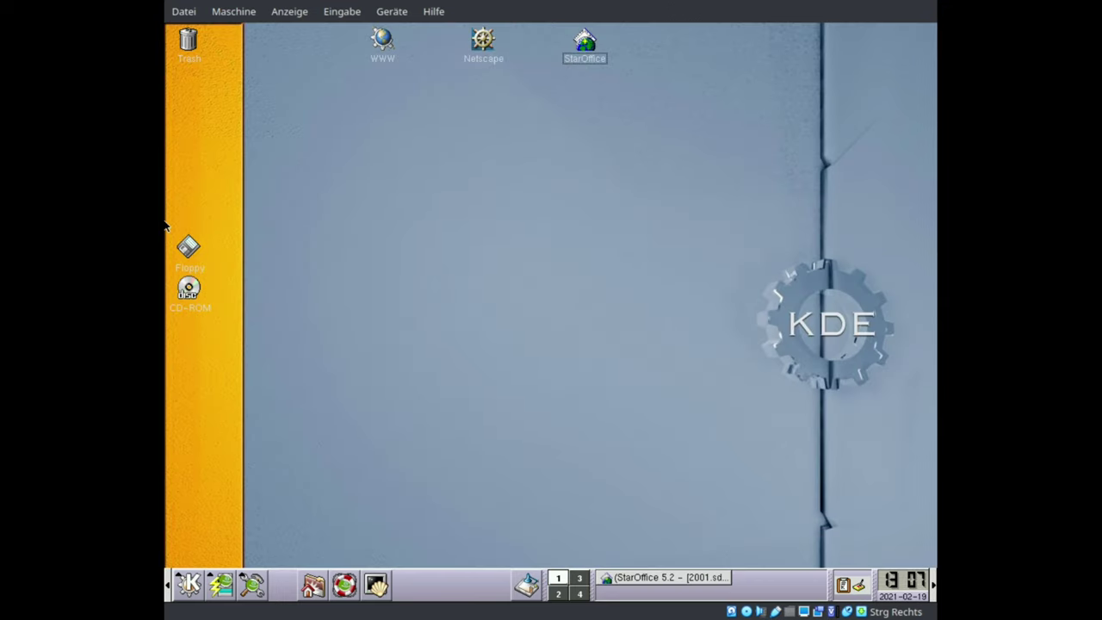
# - Start the AMOR desktop toy from the K menu's Toys
pyautogui.click(190, 585)
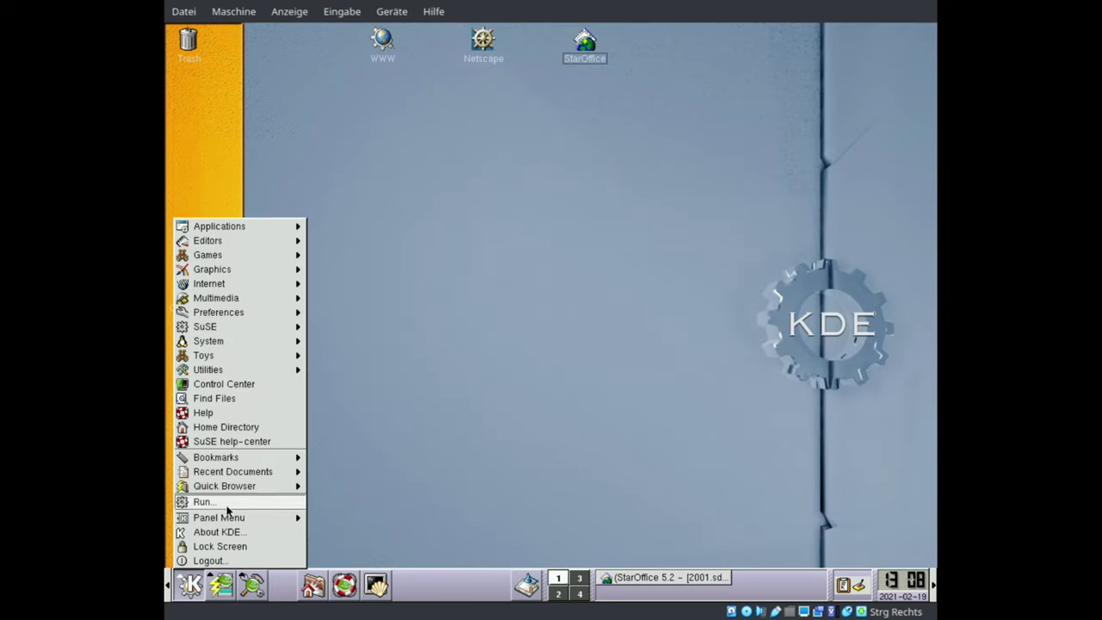
pyautogui.moveTo(222, 361)
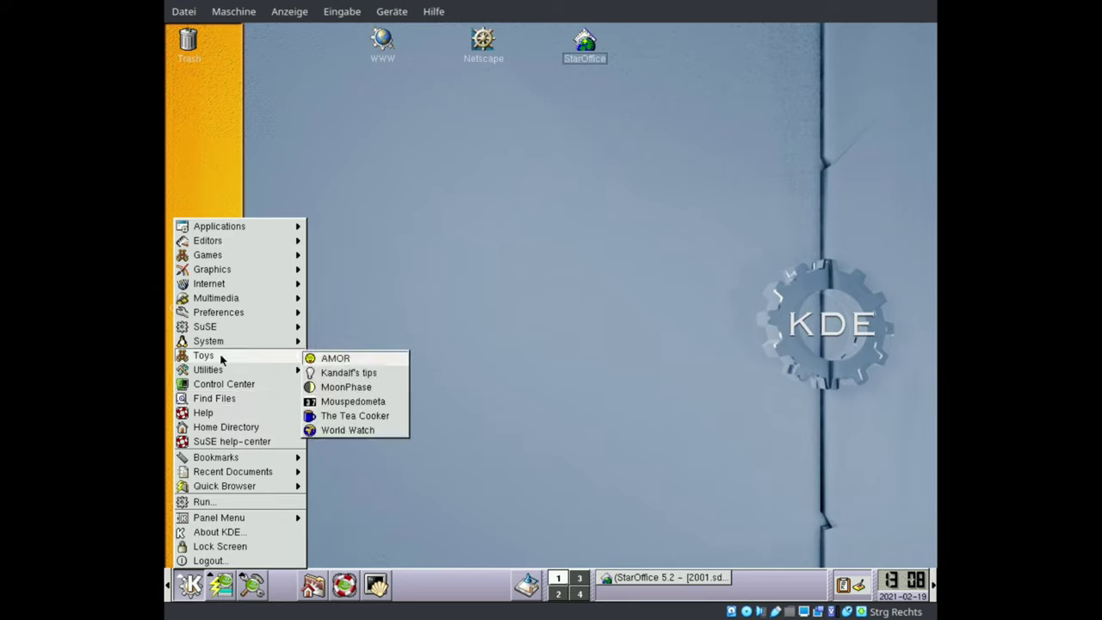
pyautogui.click(336, 357)
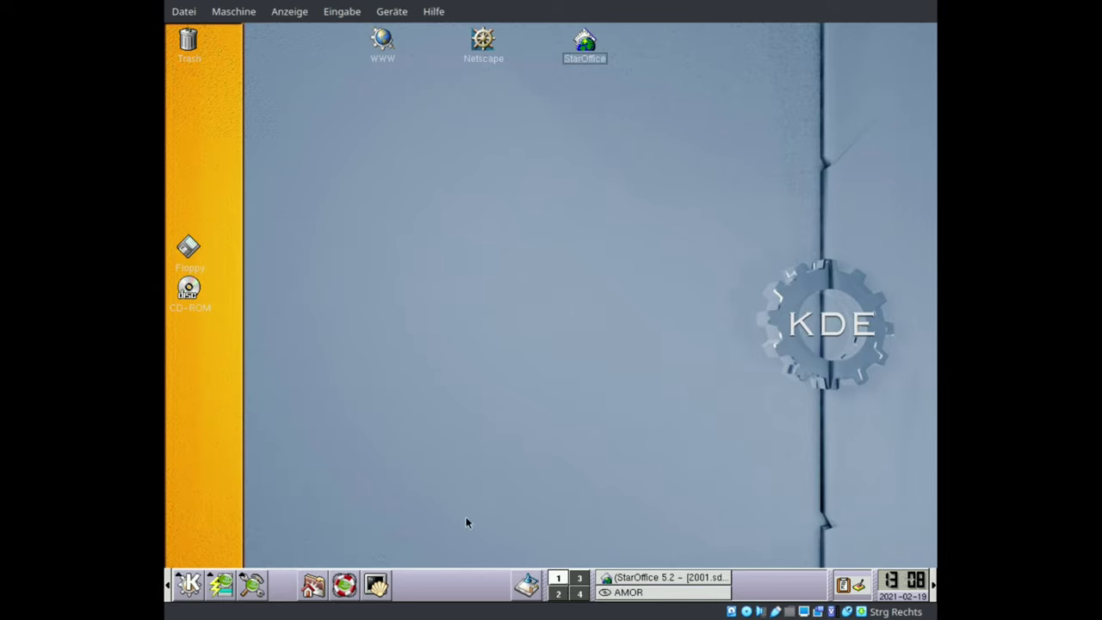
# - Launch the KOrganizer organizer from the K menu's Applications
pyautogui.click(190, 585)
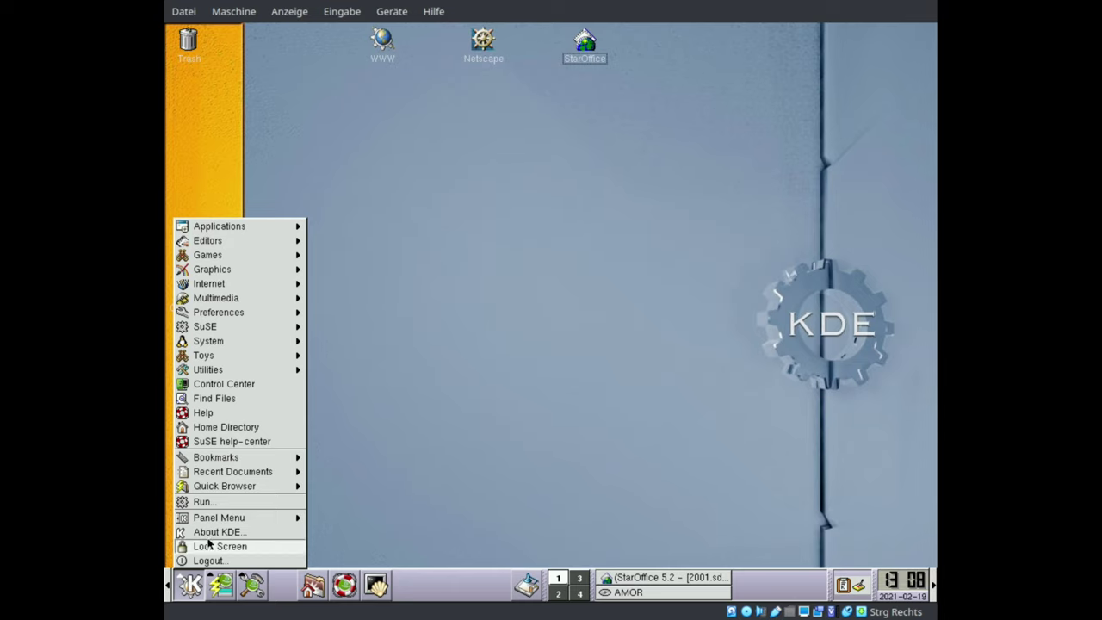
pyautogui.moveTo(238, 227)
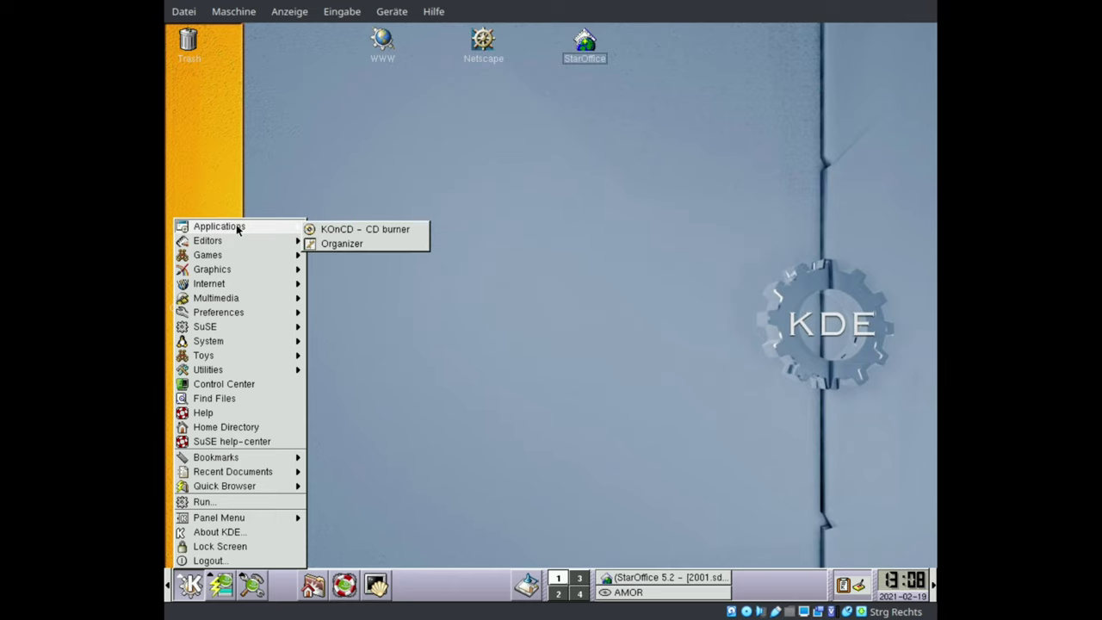
pyautogui.click(338, 243)
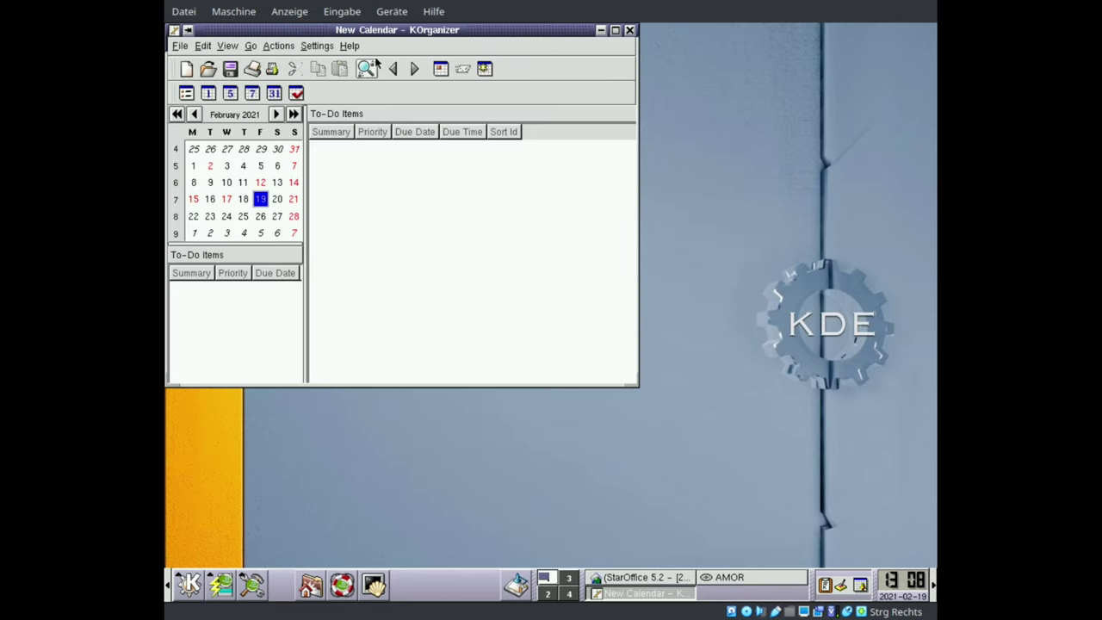
# - Move the KOrganizer window aside and switch AMOR to the Tux theme
pyautogui.moveTo(366, 34); pyautogui.dragTo(482, 160)
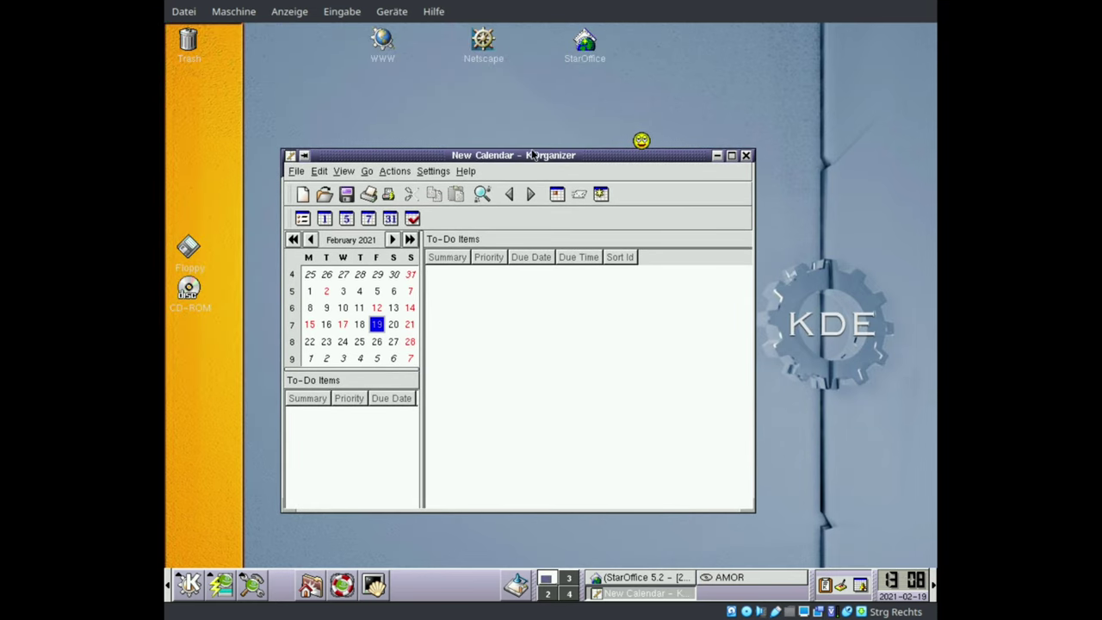
pyautogui.rightClick(641, 140)
pyautogui.click(668, 146)
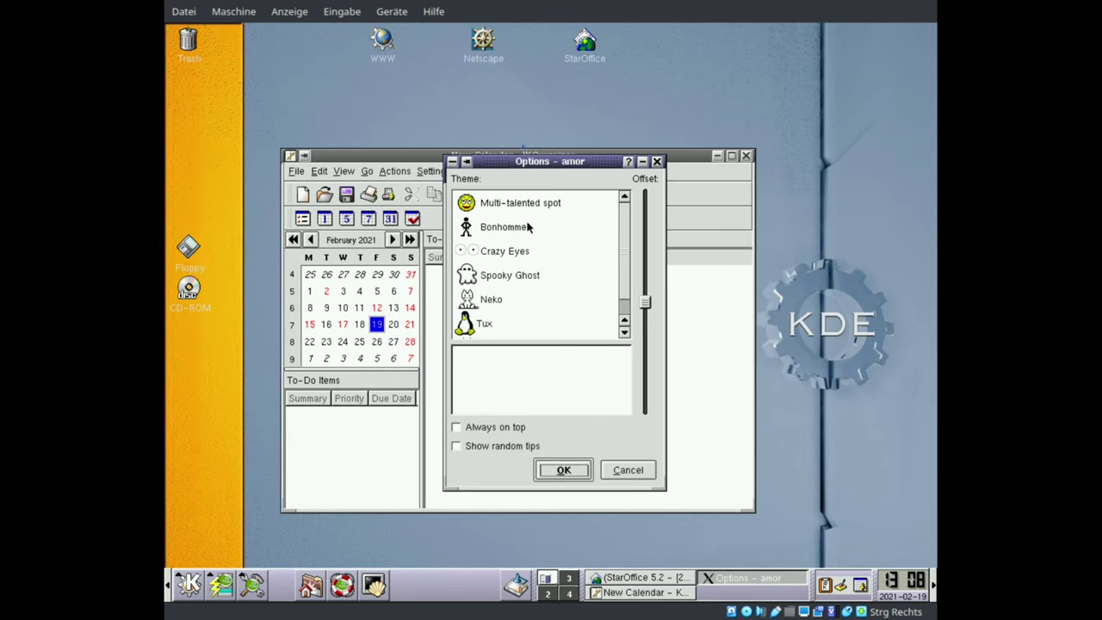
pyautogui.click(475, 325)
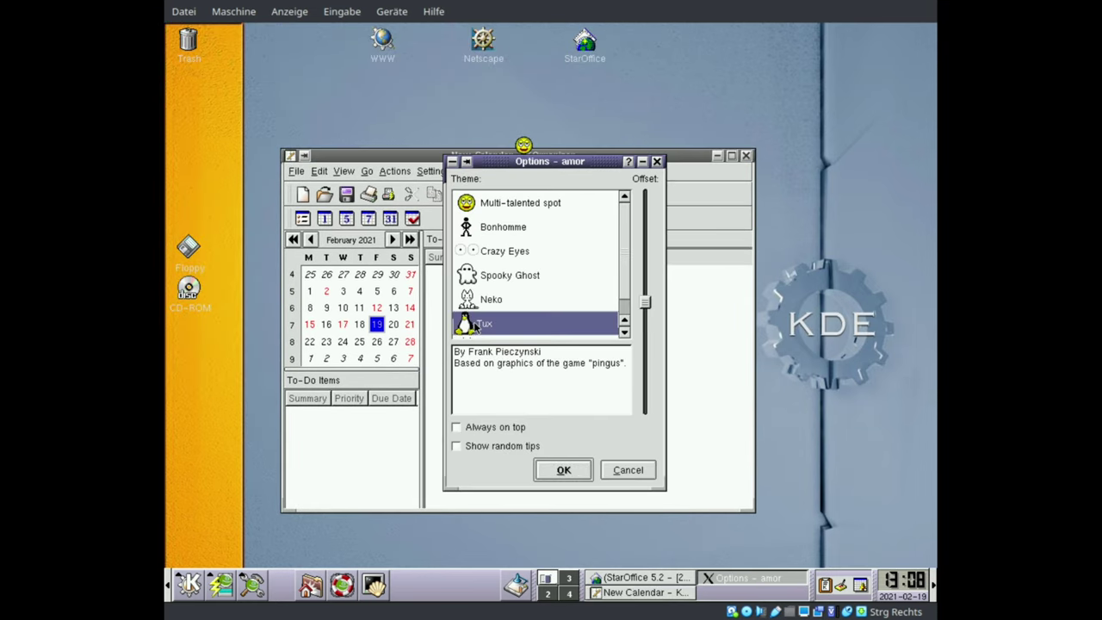
pyautogui.click(562, 469)
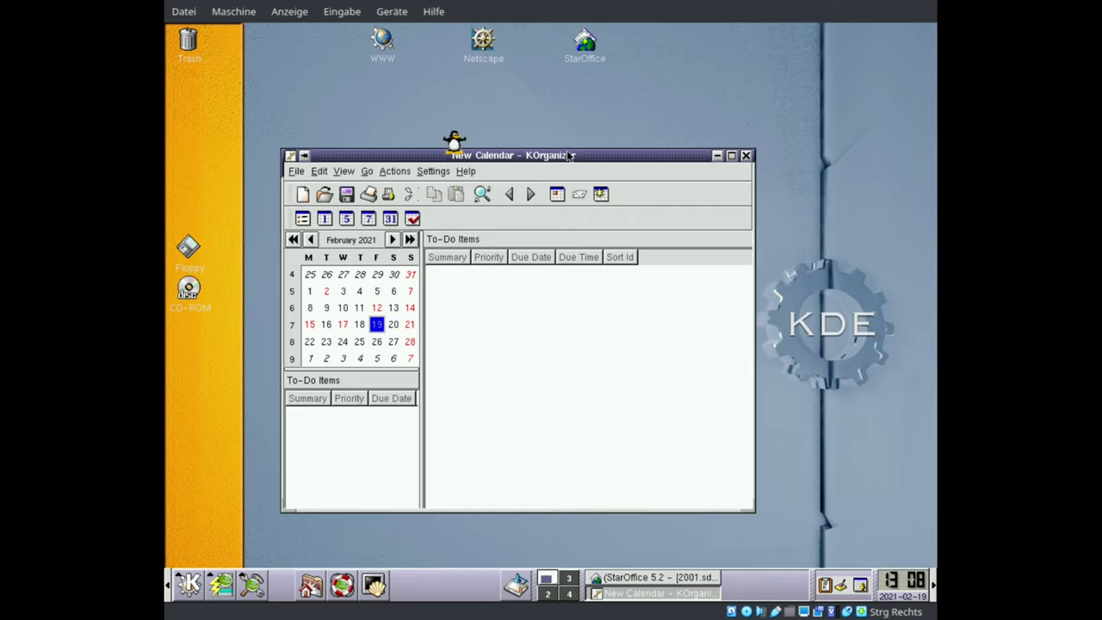
# - Nudge KOrganizer again, then view and dismiss AMOR's About information from Tux's menu
pyautogui.moveTo(569, 156); pyautogui.dragTo(606, 144)
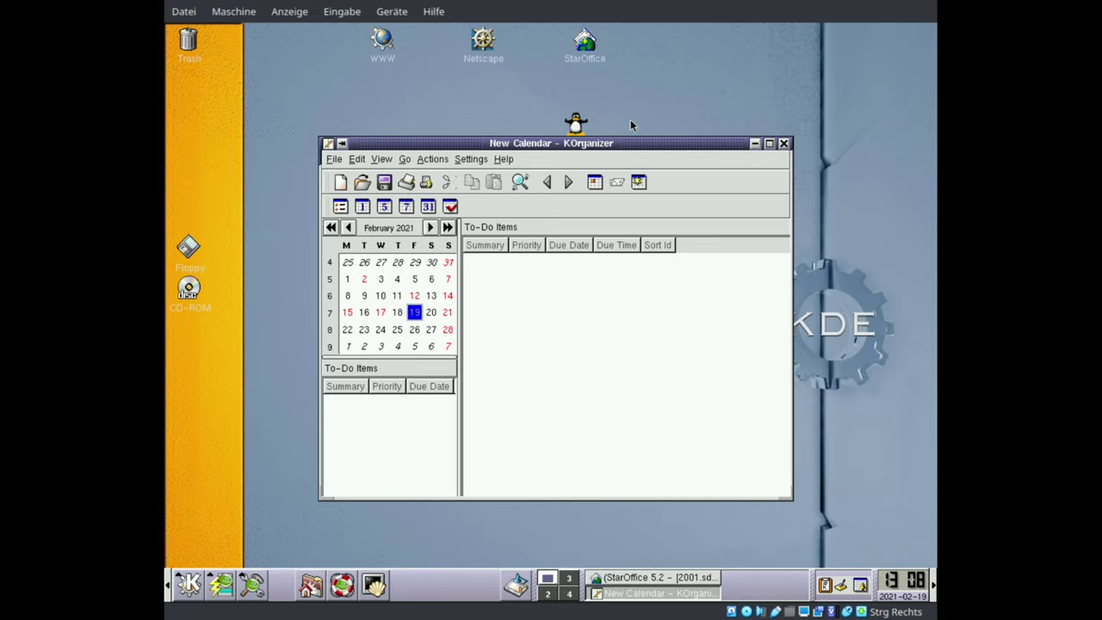
pyautogui.rightClick(580, 124)
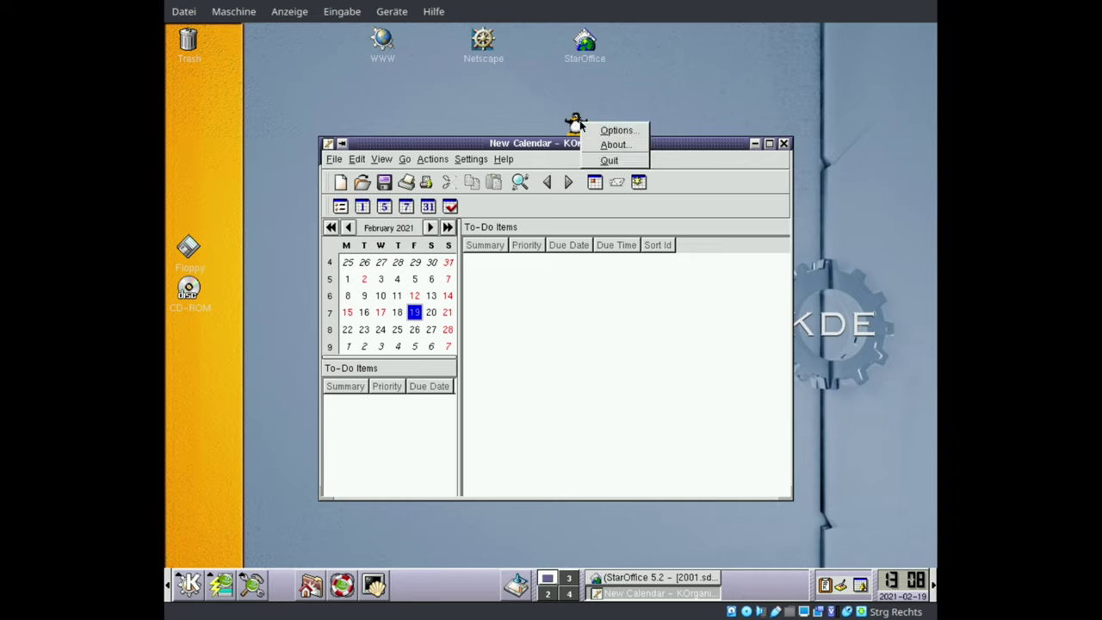
pyautogui.click(607, 145)
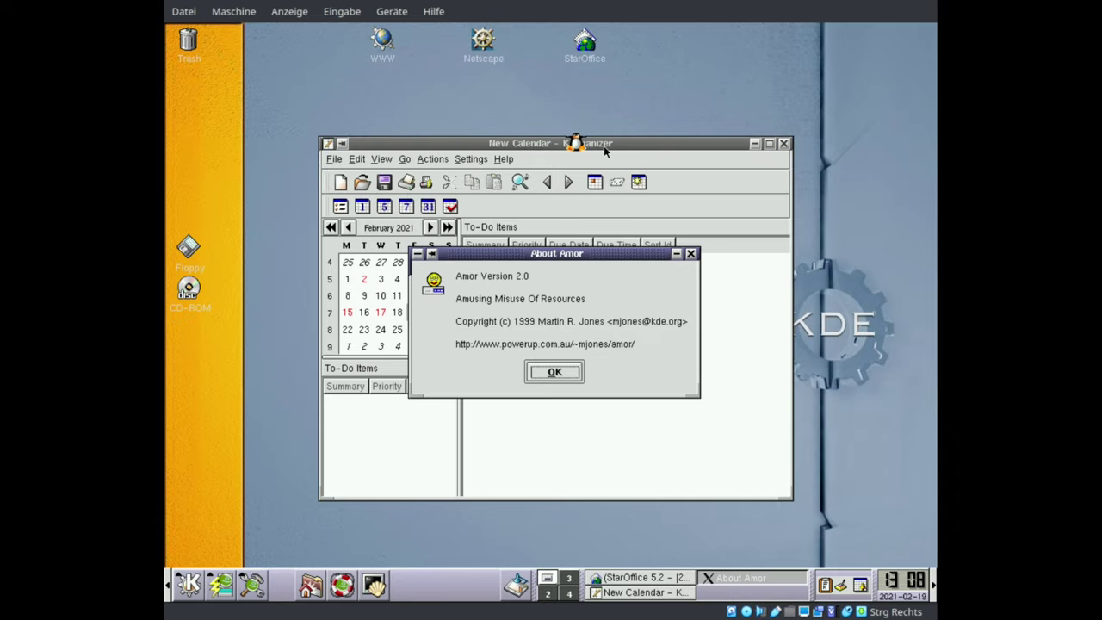
pyautogui.click(553, 372)
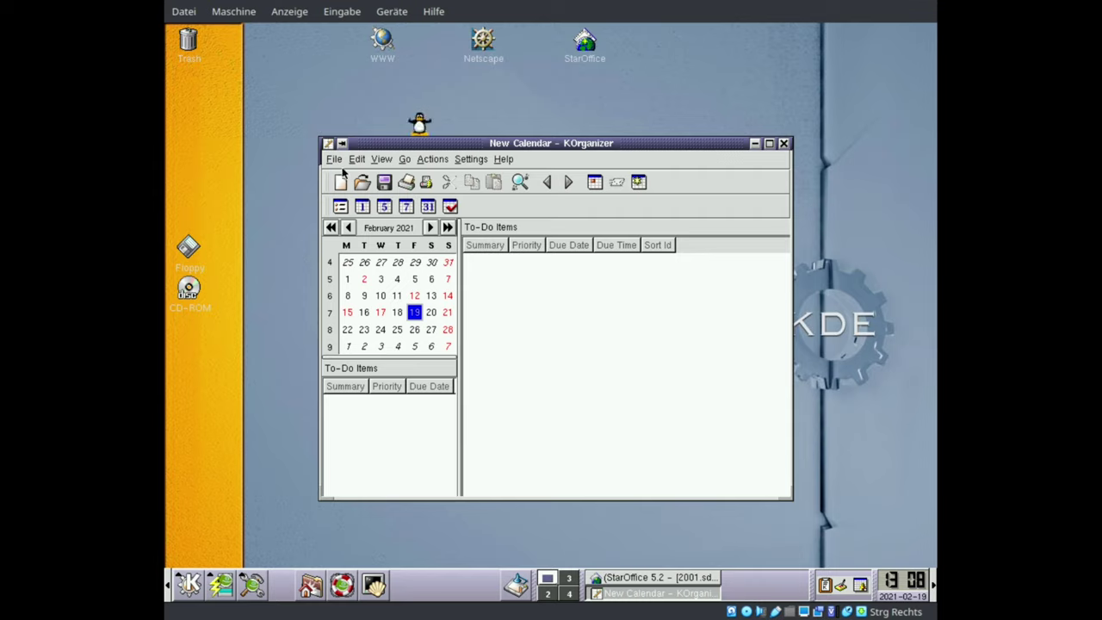
pyautogui.rightClick(497, 291)
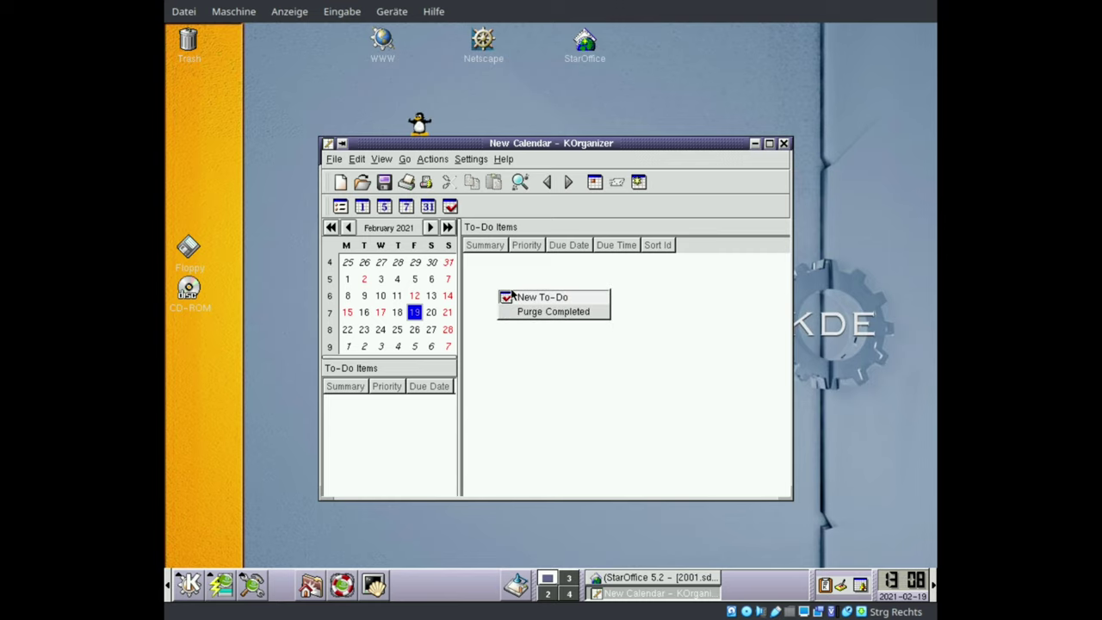
# - Create a new to-do titled 'Windows bad' with a due date and due time, browsing the time list
pyautogui.click(538, 297)
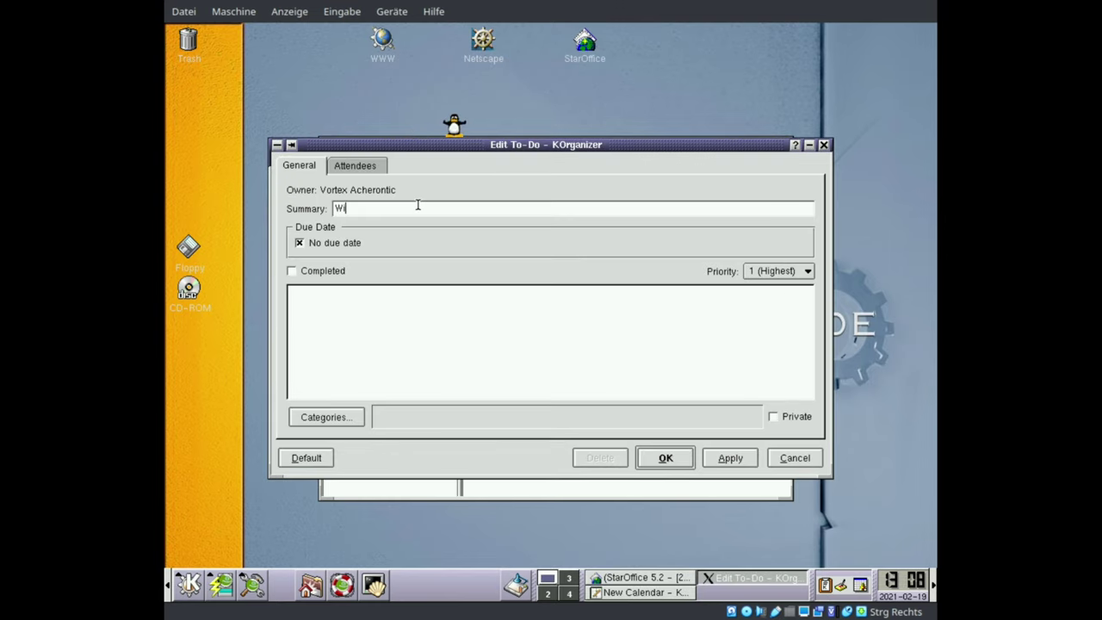
pyautogui.write('Windows bad')
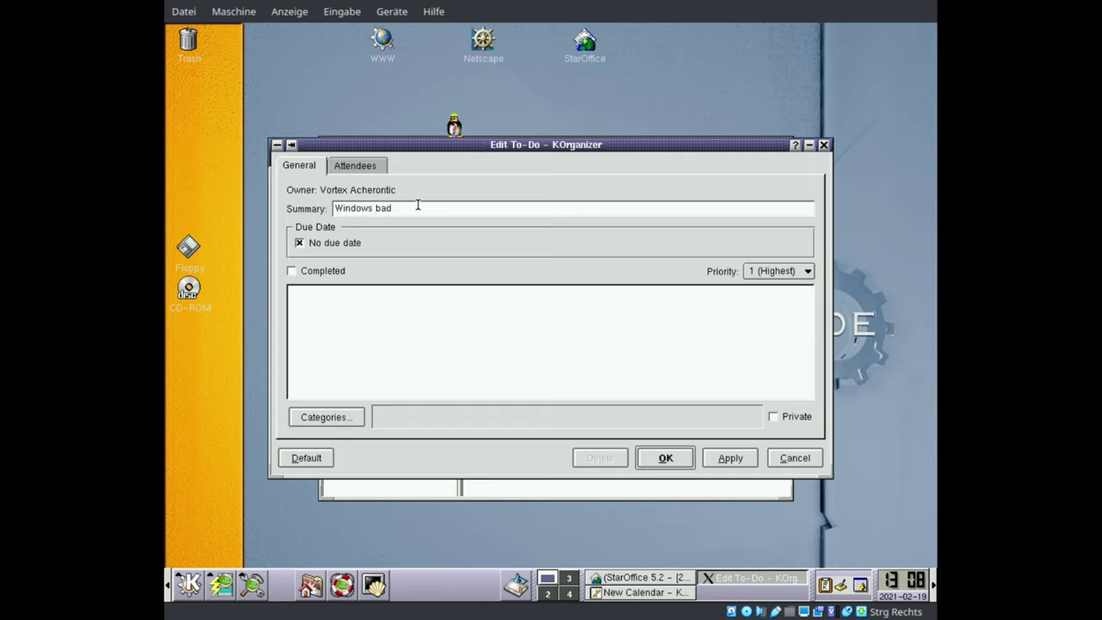
pyautogui.click(326, 242)
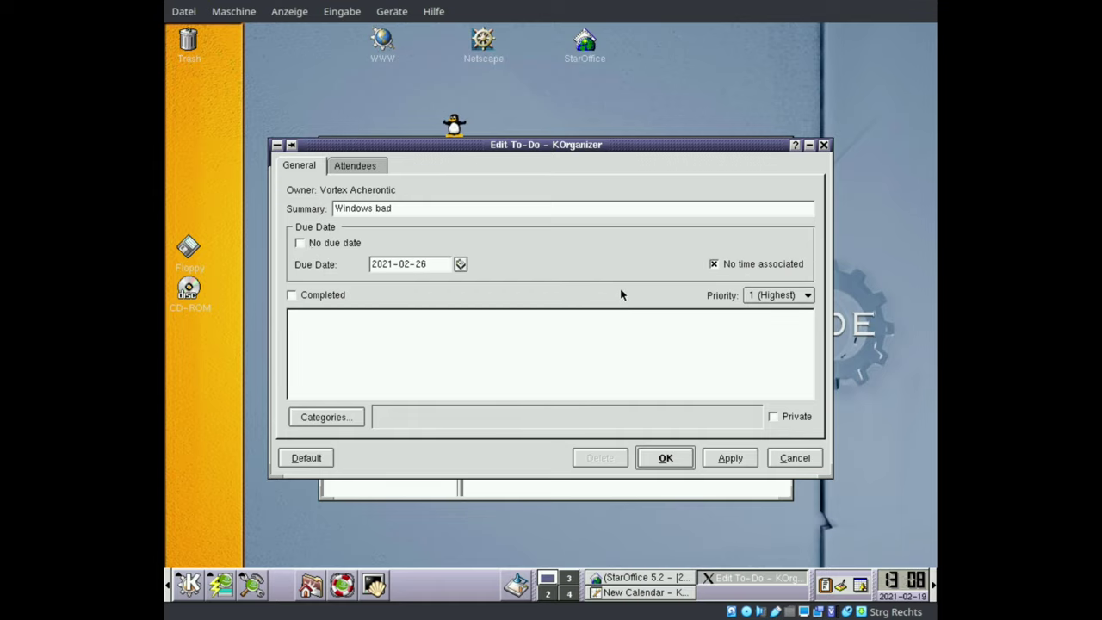
pyautogui.click(713, 265)
pyautogui.click(518, 266)
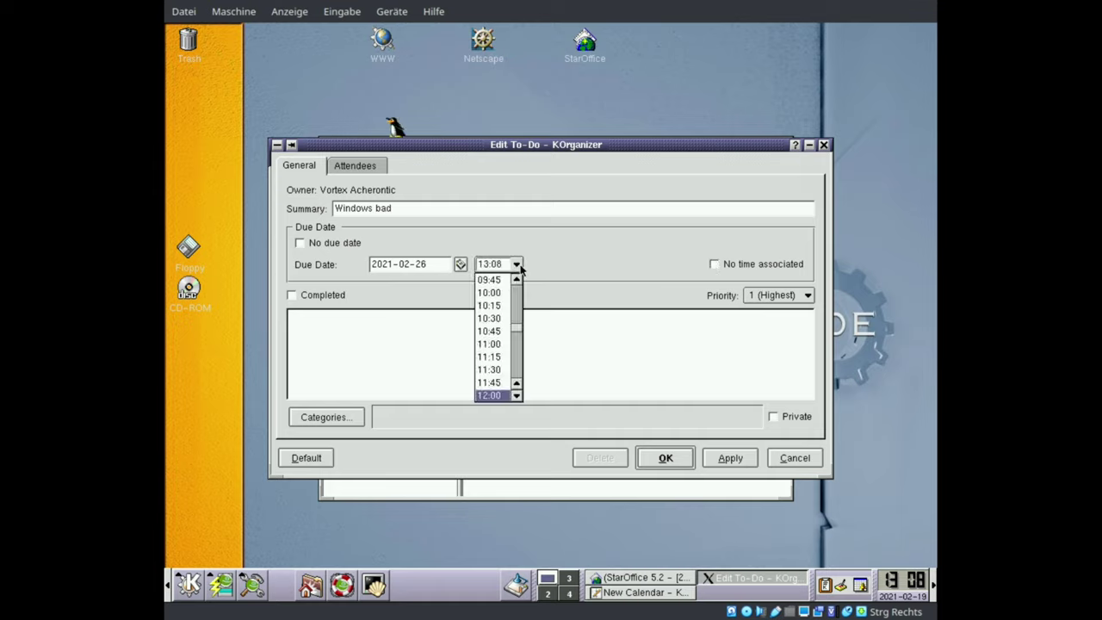
pyautogui.scroll(-7, 522, 344)
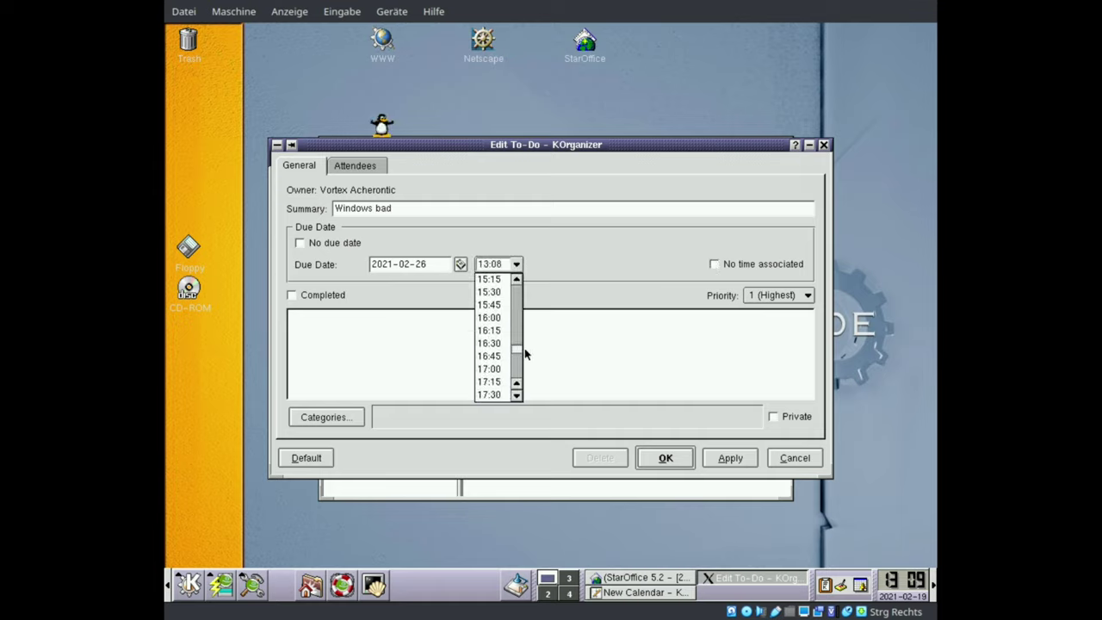
pyautogui.moveTo(524, 349); pyautogui.dragTo(520, 372)
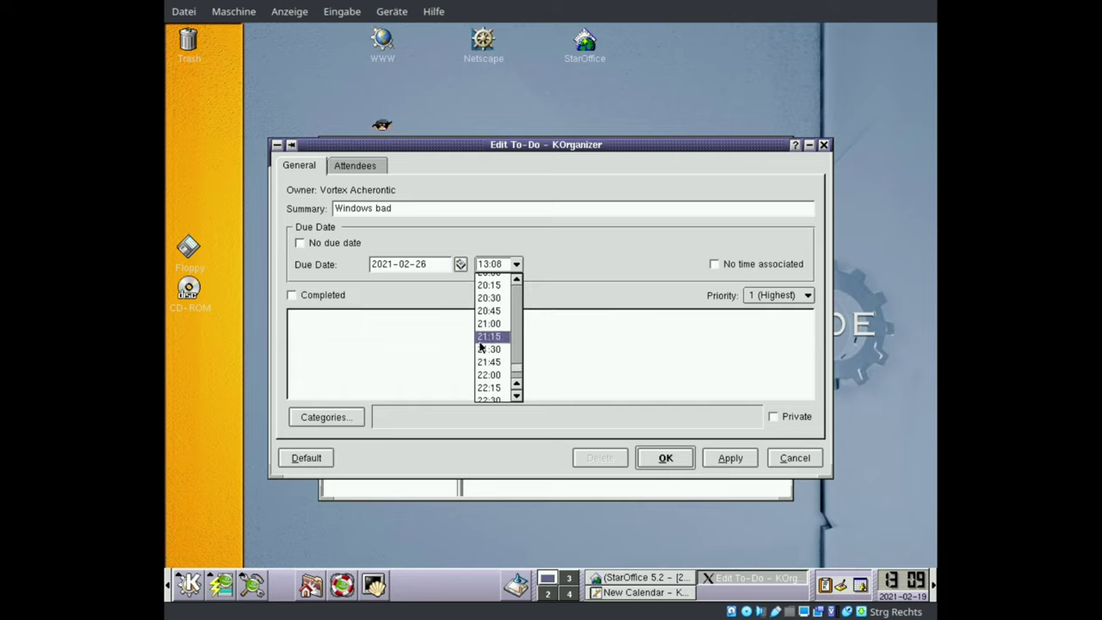